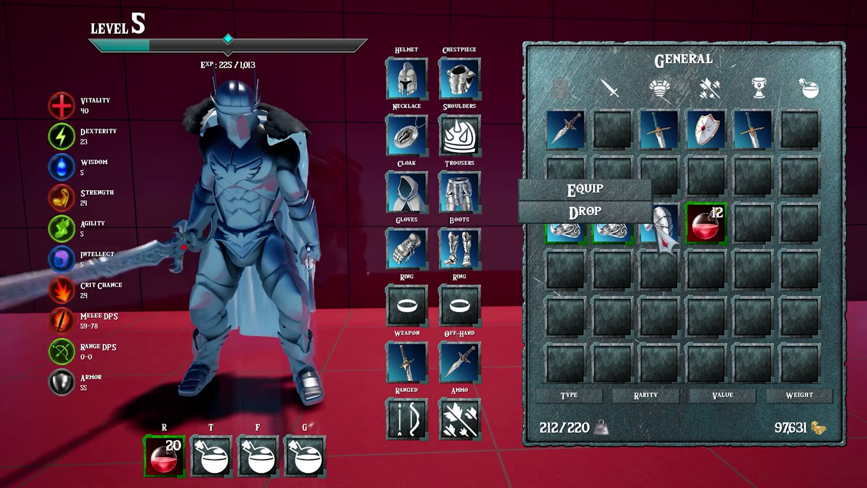
- Equip the shoulder armour and the neighbouring green-framed armour piece from the character's inventory
left_click(629, 193)
right_click(610, 230)
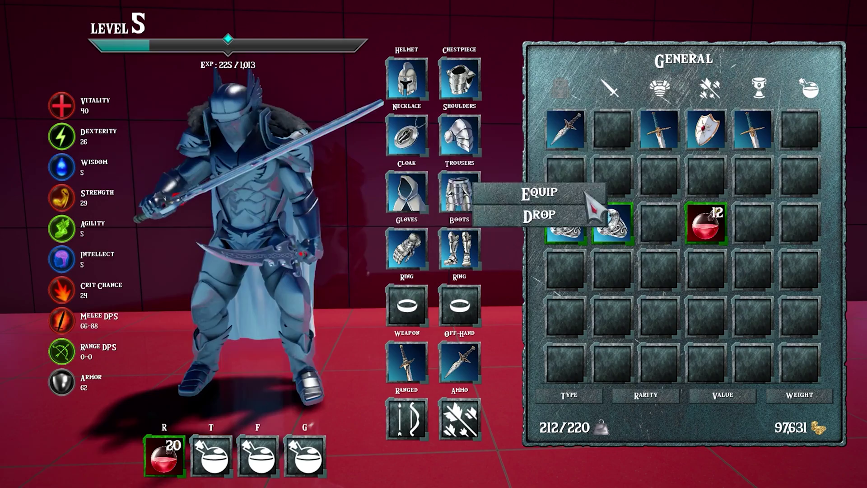
left_click(587, 195)
right_click(567, 224)
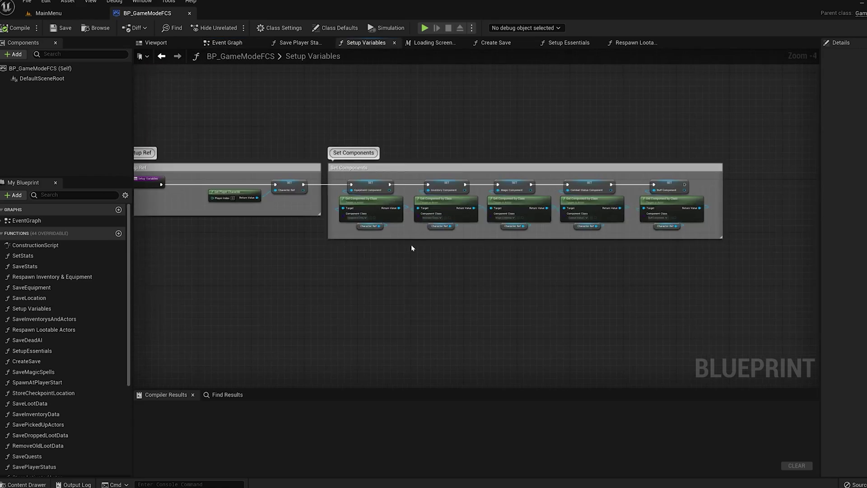
scroll(379, 260, "up", 1)
right_click_drag(379, 260, 278, 285)
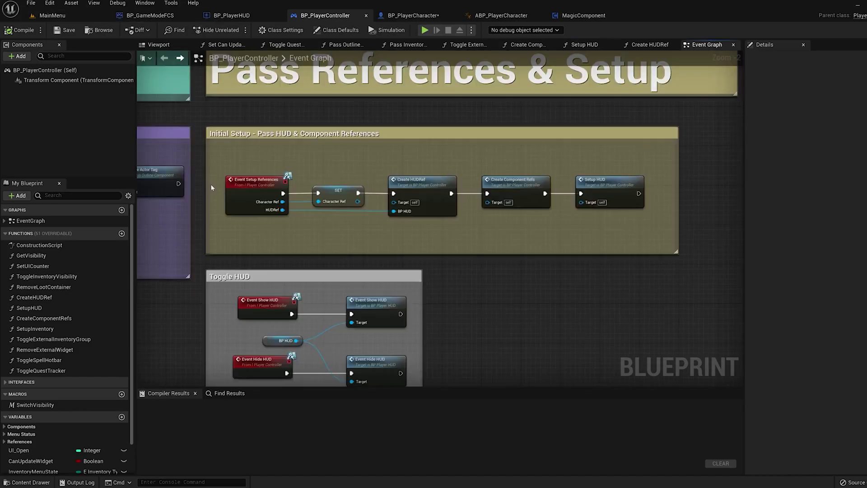
scroll(309, 254, "down", 6)
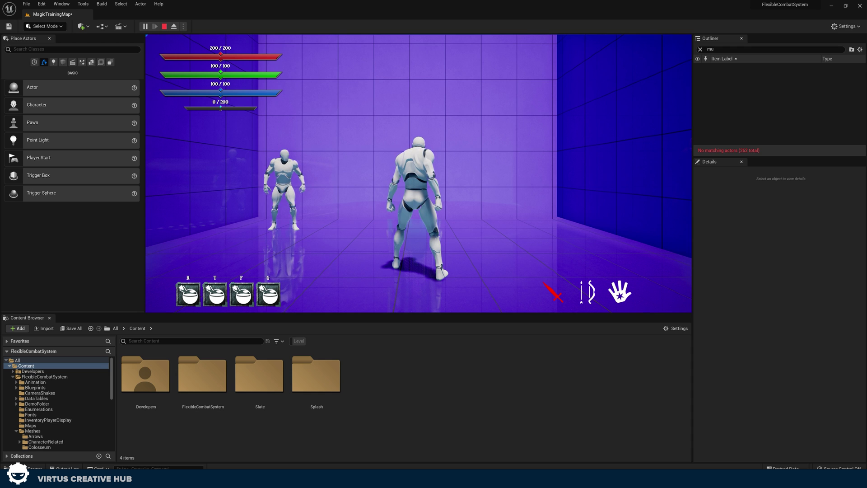
- End the play session and reopen MagicTrainingMap from the level-filtered project content without saving changes
key("Escape")
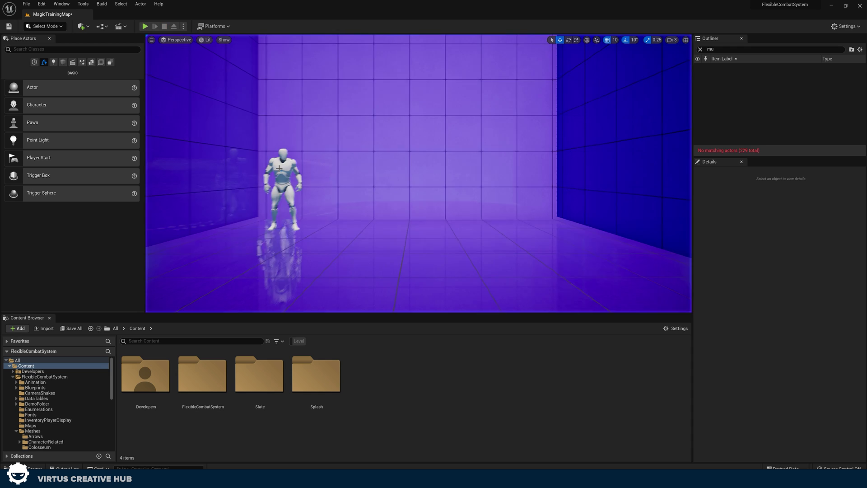
left_click(300, 342)
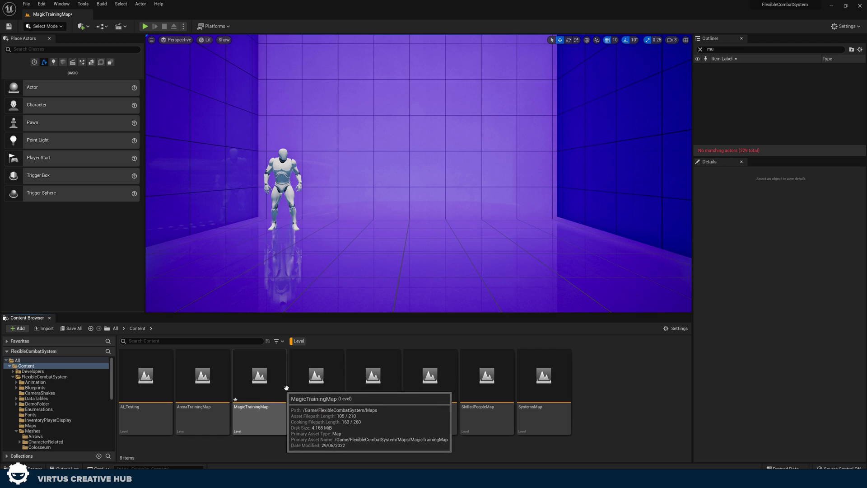
left_click(433, 385)
left_click(379, 393)
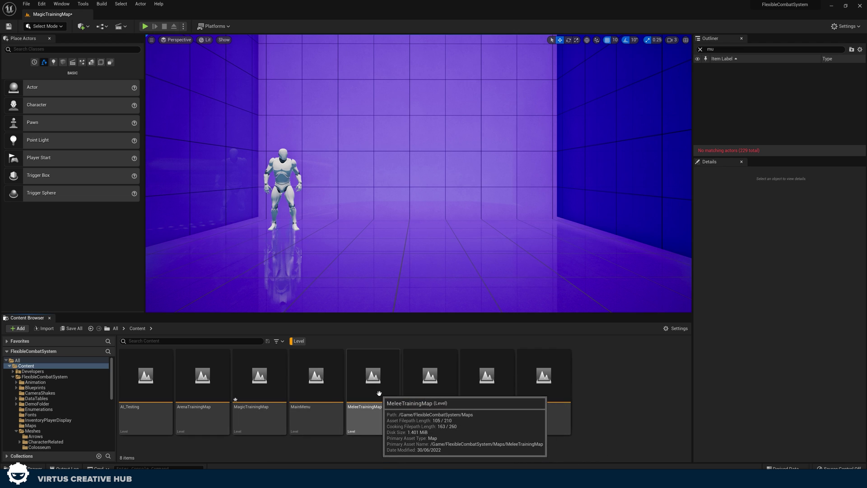
double_click(267, 368)
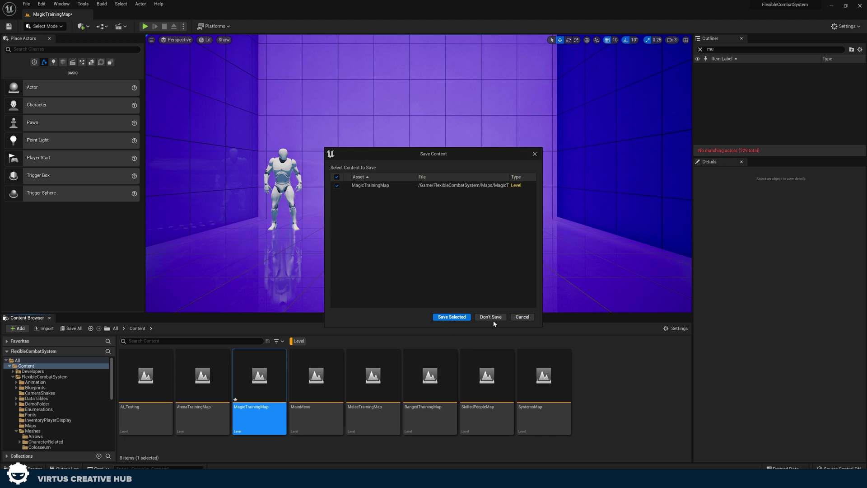
left_click(493, 319)
- Play the level and talk to the Beardgames NPC, answering "Beardman, I am so excited"
key("alt+p")
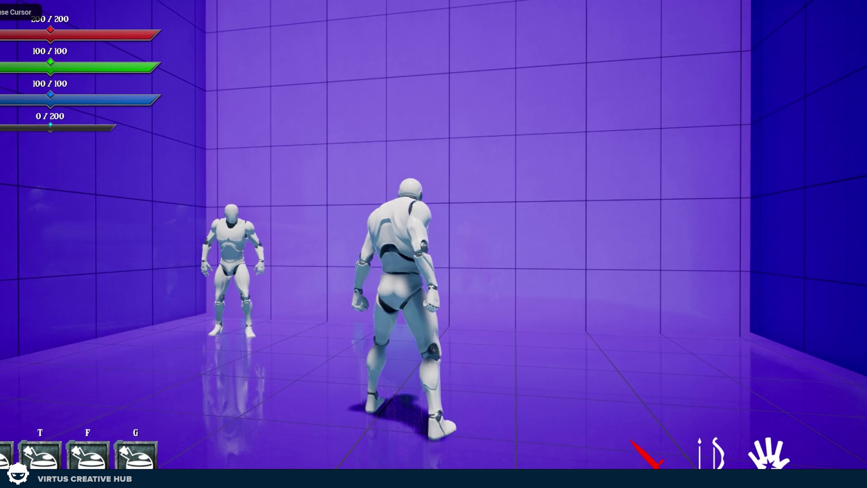
key("a")
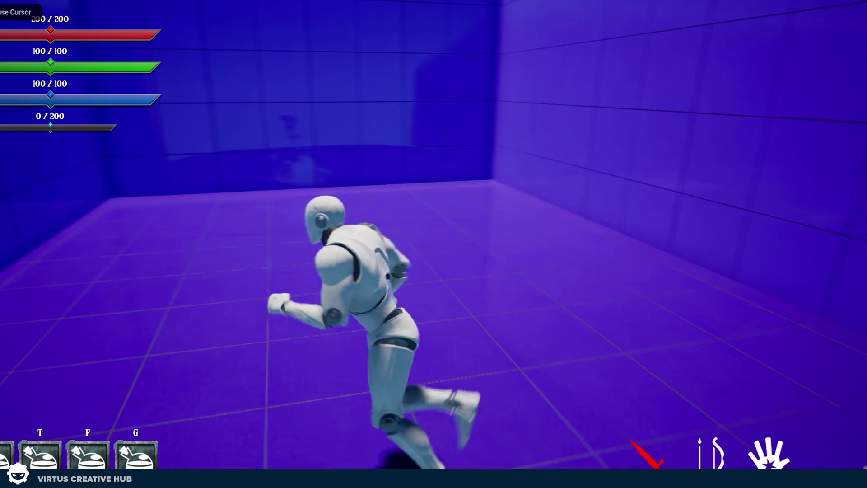
key("space")
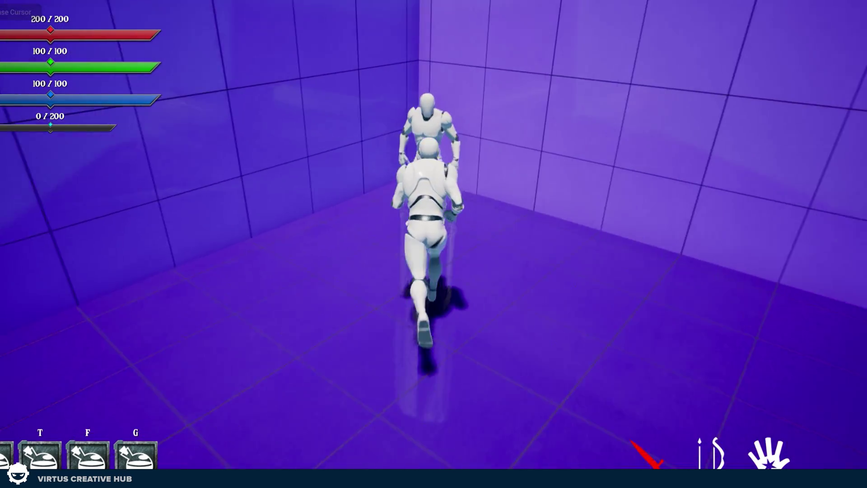
key("e")
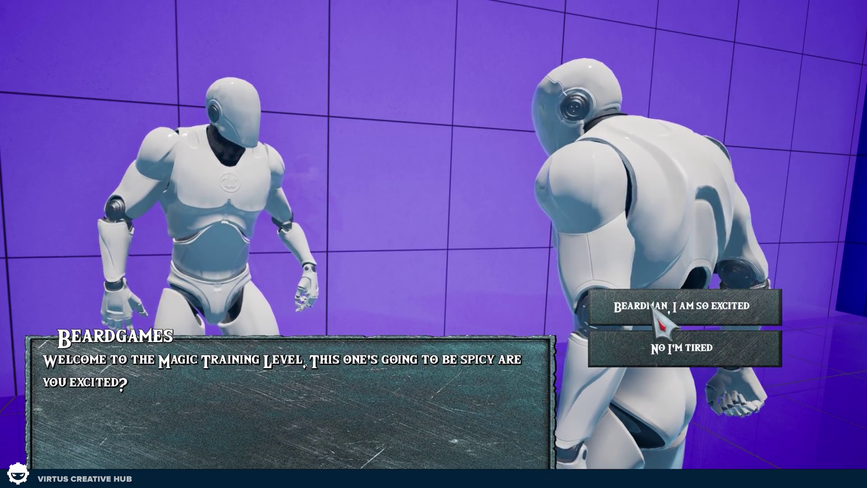
left_click(654, 311)
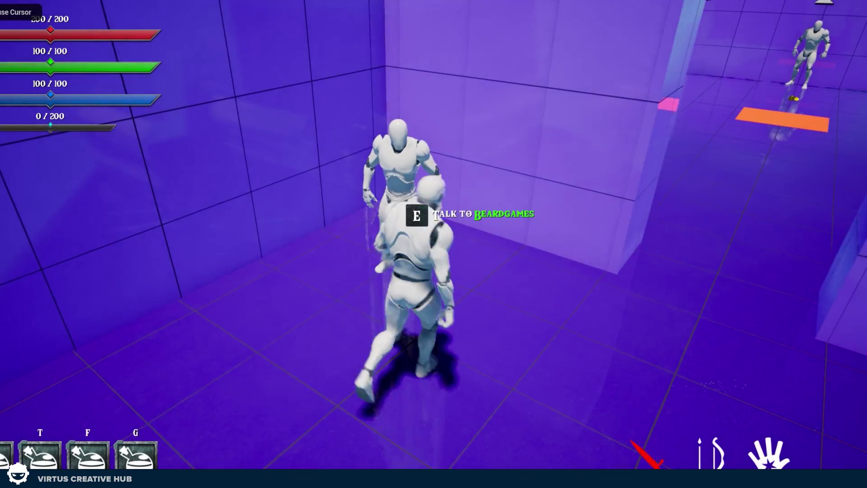
- Run the character through the Spell Trainer and Projectiles areas and back to examine the training level
key("shift+w")
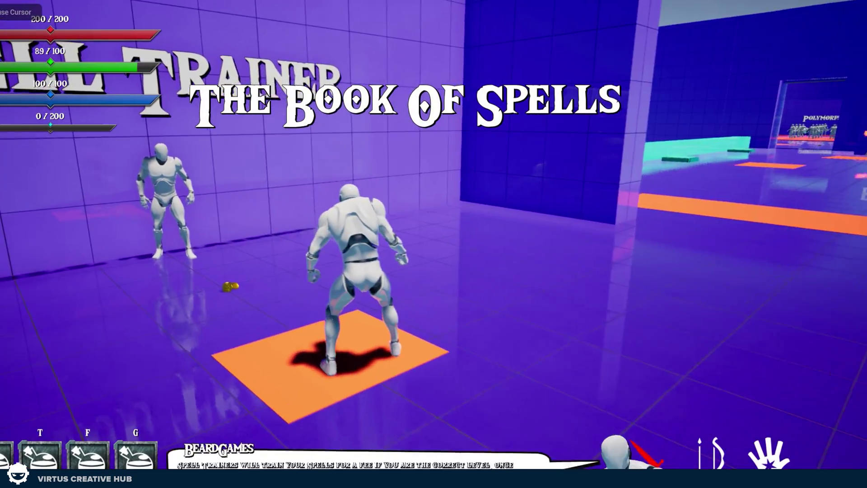
key("shift+w")
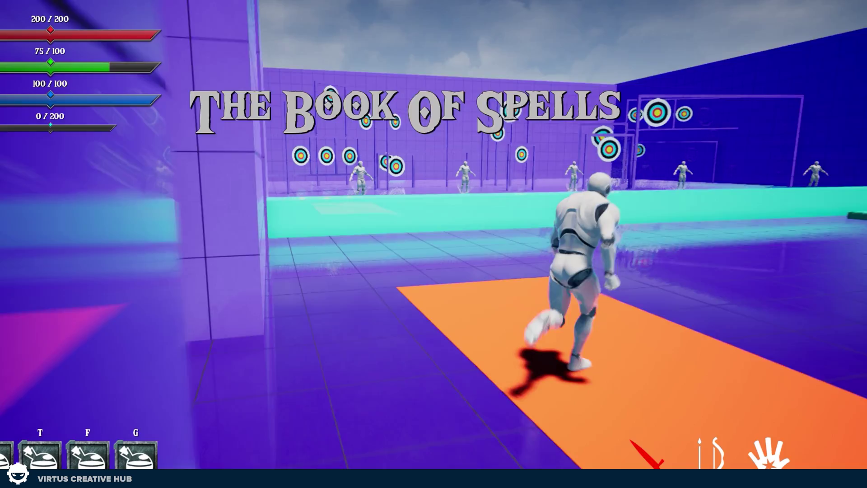
key("shift+w")
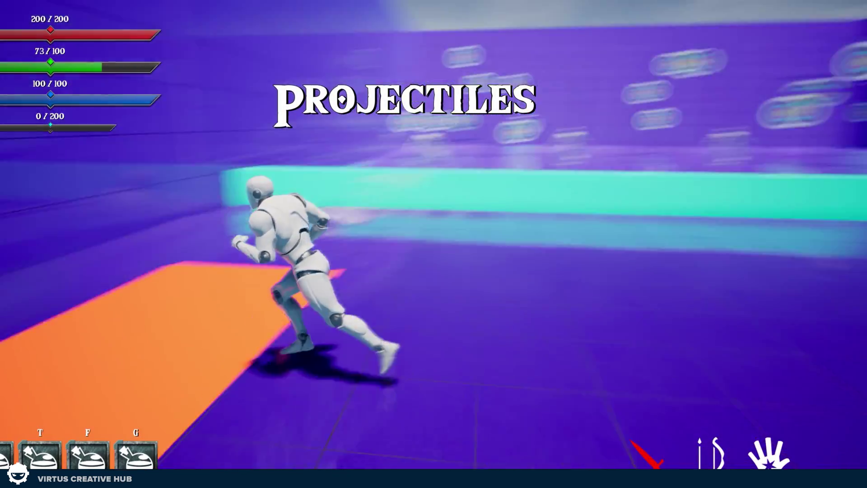
key("shift+w")
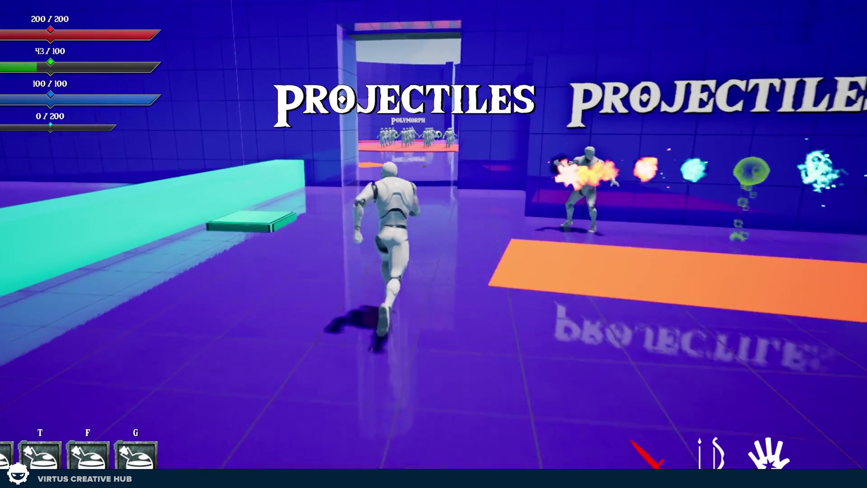
key("shift+w")
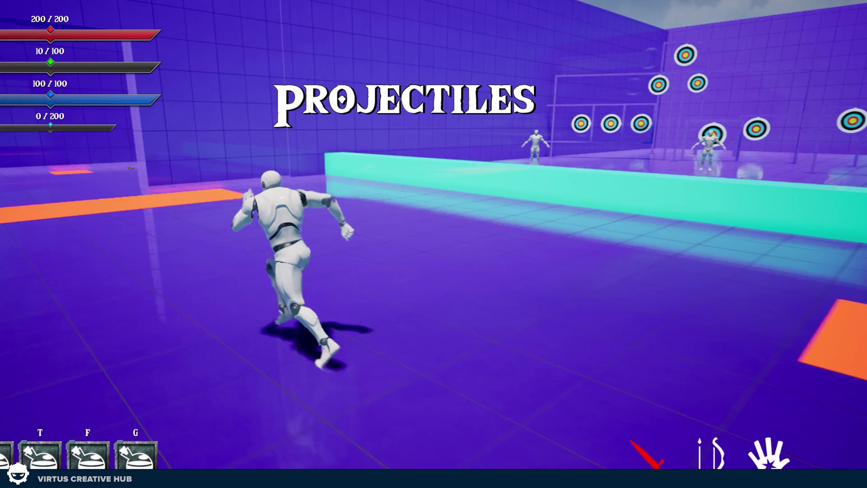
key("shift+w")
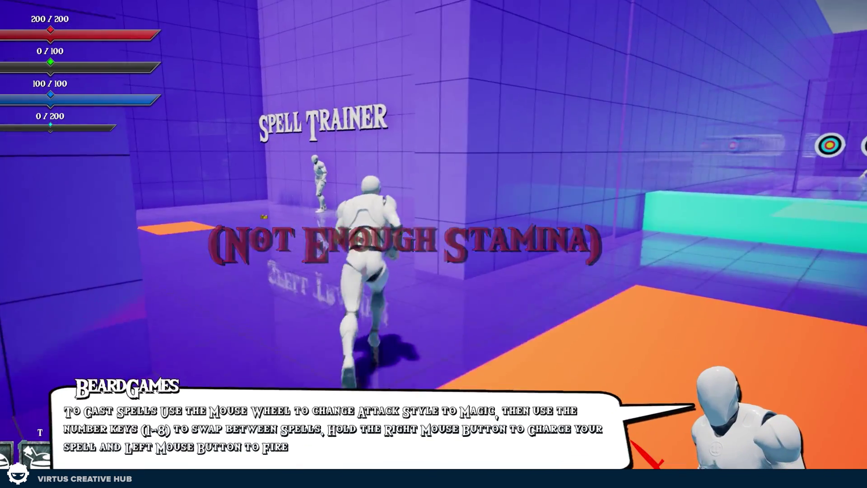
key("w")
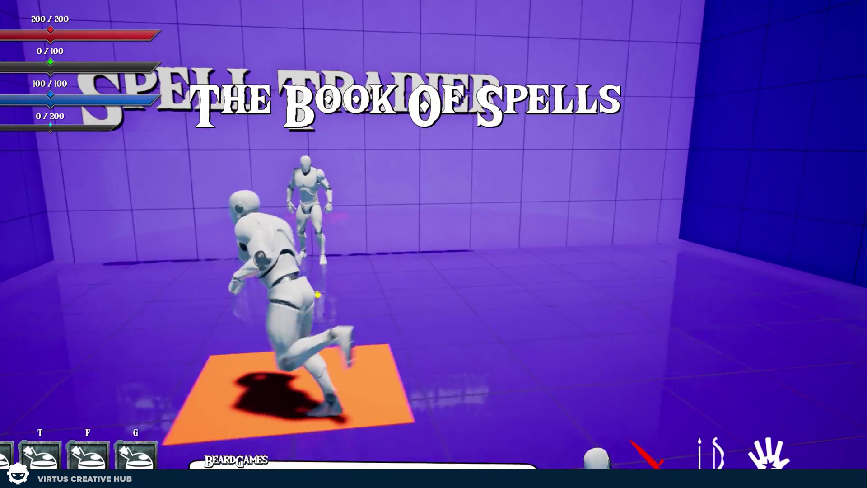
key("d")
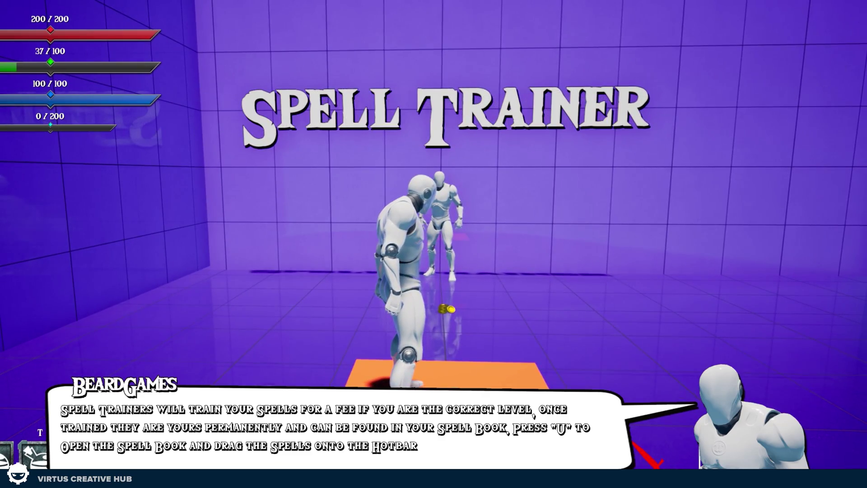
key("shift+w")
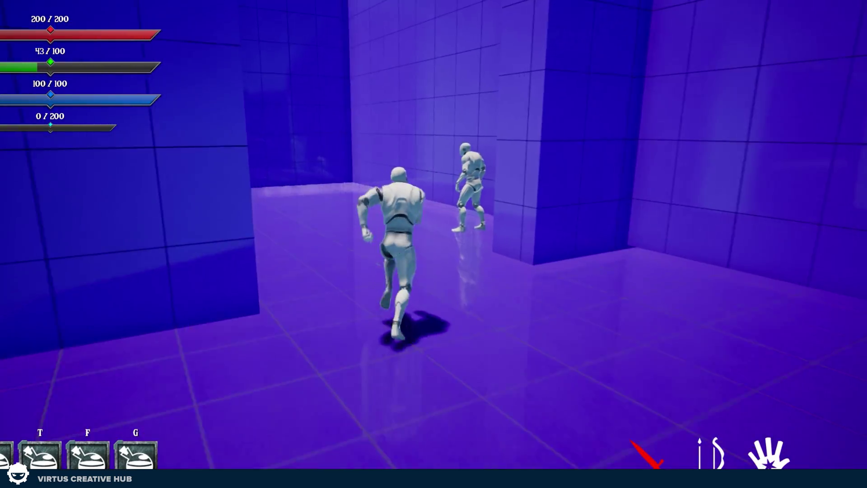
key("a")
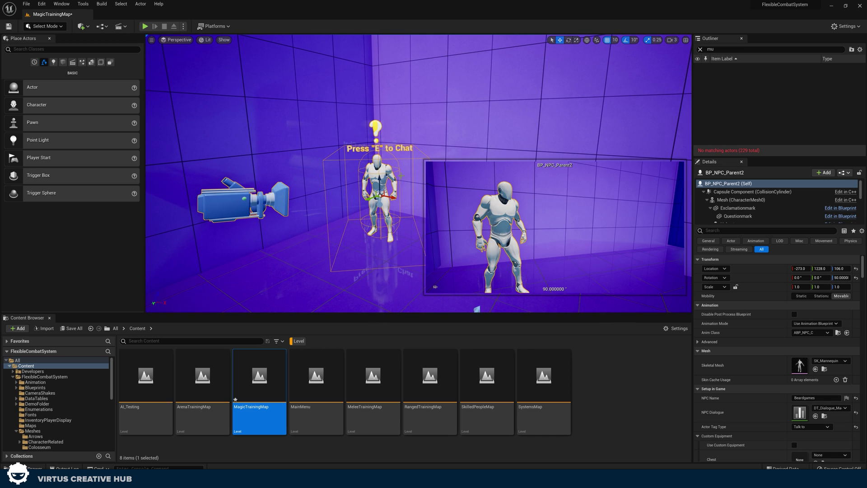
- Enable custom equipment on BP_NPC_Parent2, using SK_ArcherChest for the chest and SK_ArcherBoots for the boots
key("g")
key("g")
scroll(779, 400, "down", 5)
scroll(766, 400, "up", 2)
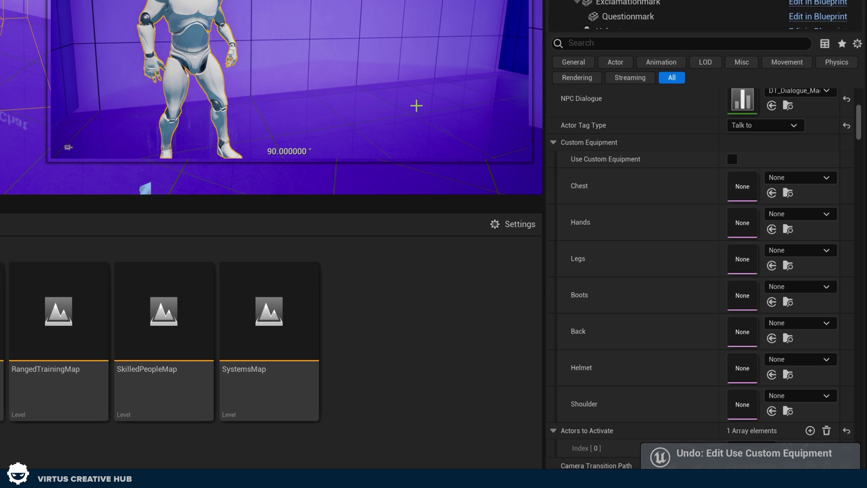
left_click(732, 159)
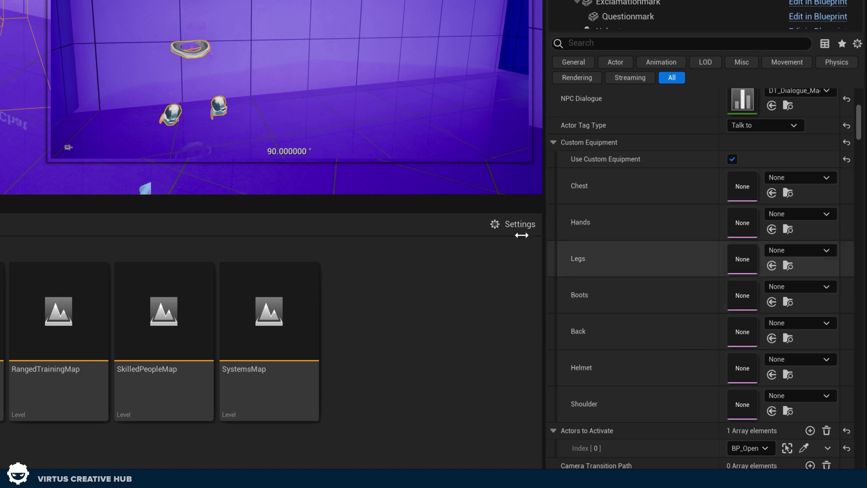
left_click(787, 178)
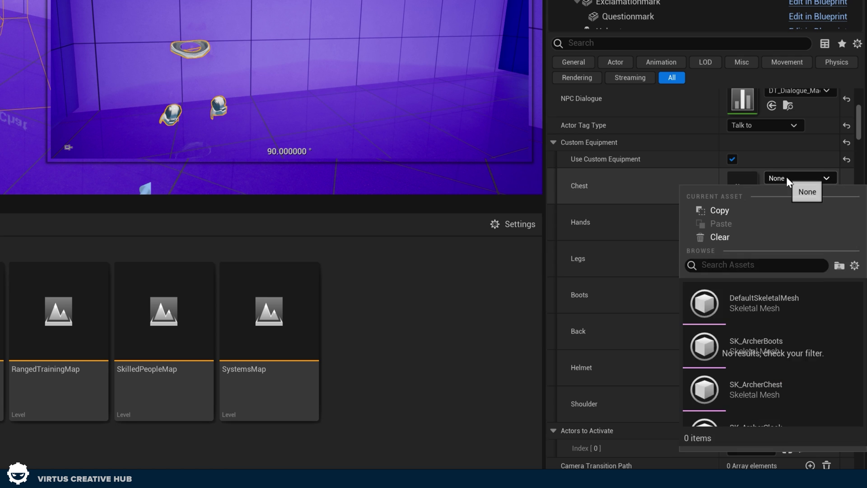
left_click(754, 389)
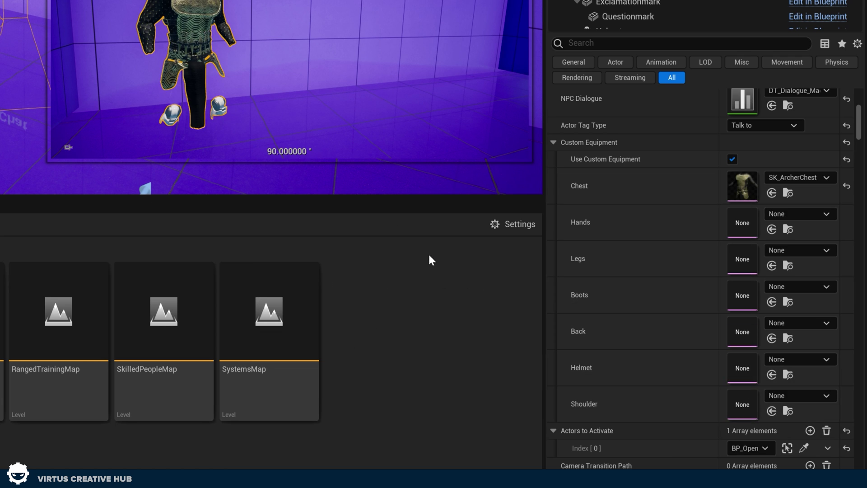
left_click(782, 285)
left_click(801, 185)
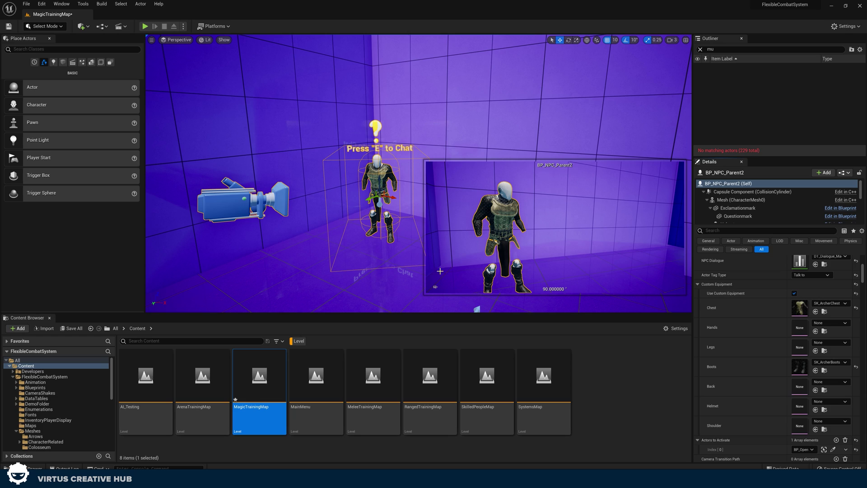
- Play the level, walk around the re-equipped Beardgames NPC to inspect the outfit and talk to it
left_click(145, 26)
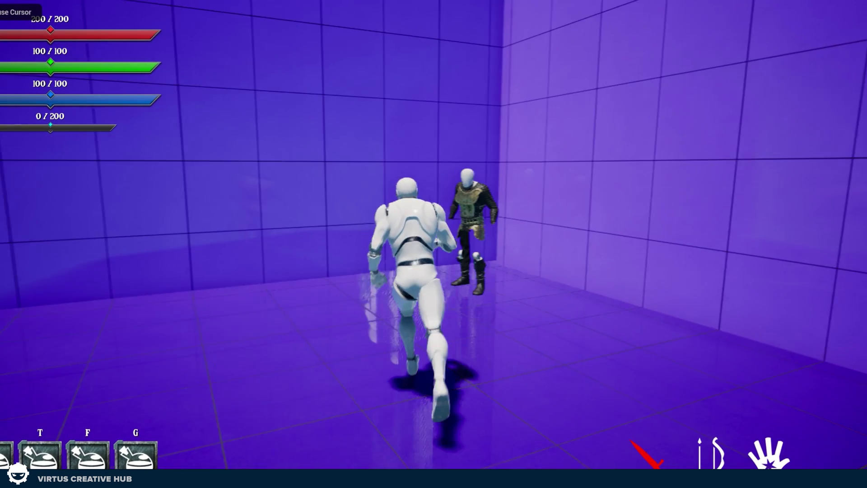
key("w")
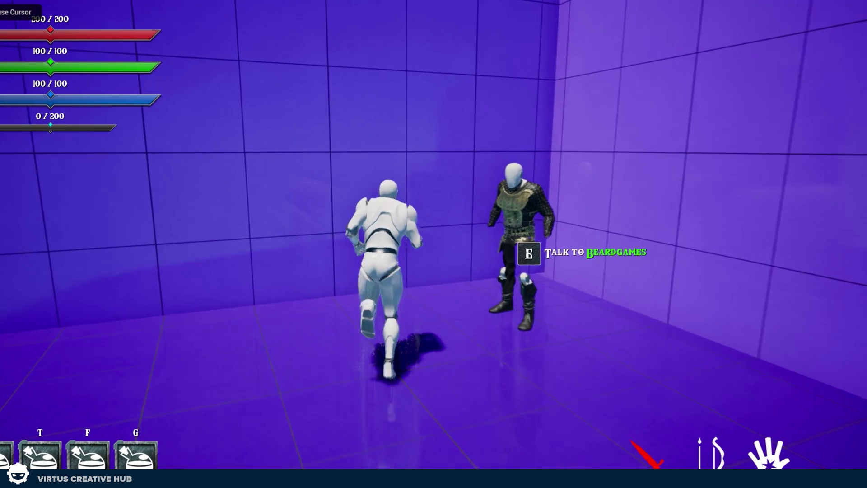
key("d")
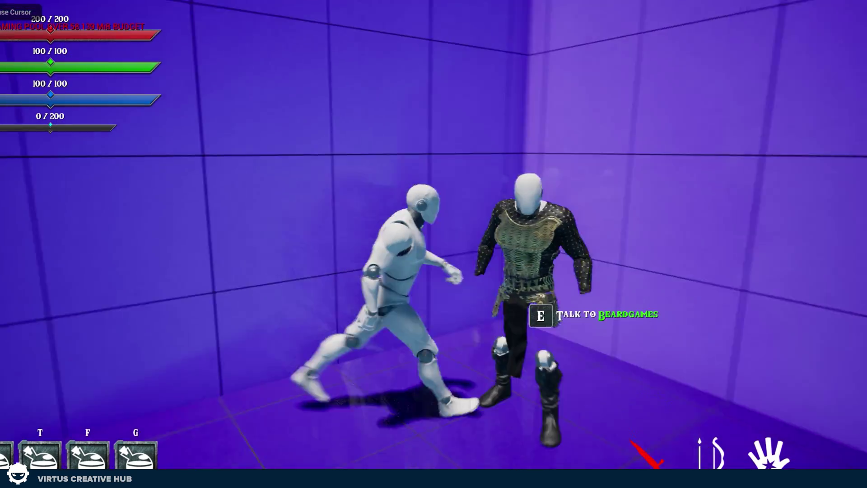
key("s")
key("w")
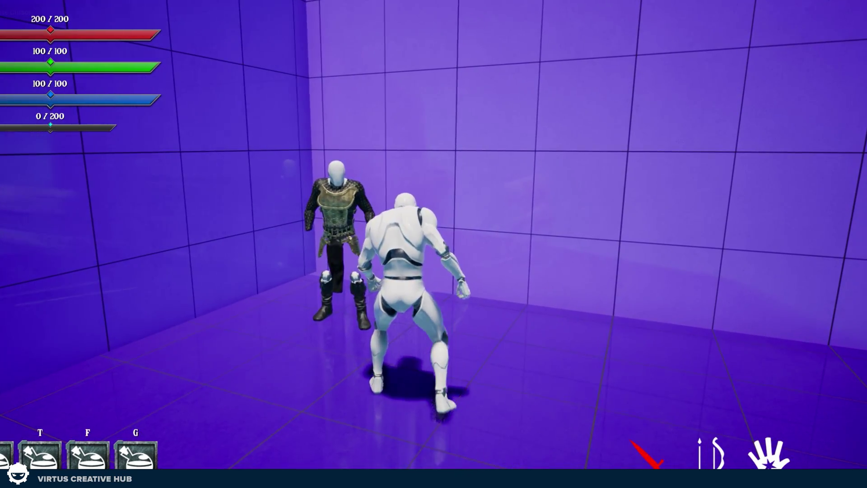
key("w")
key("a")
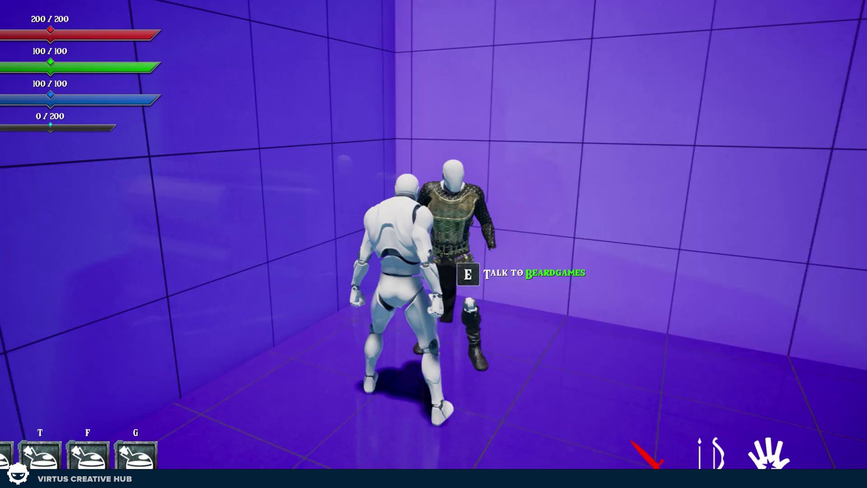
key("e")
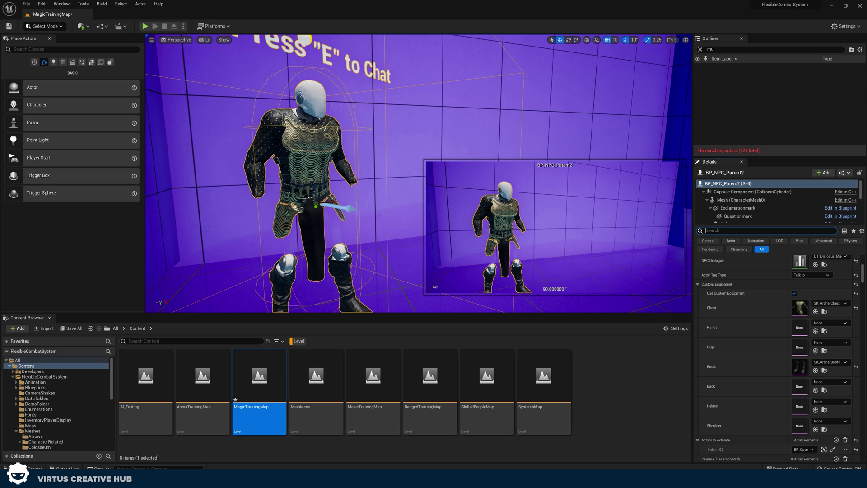
- Change the NewRow dialogue line in the NPC's dialogue data table to "Hi Virtus, thanks for making this video!", review the other rows and close the table
type("al")
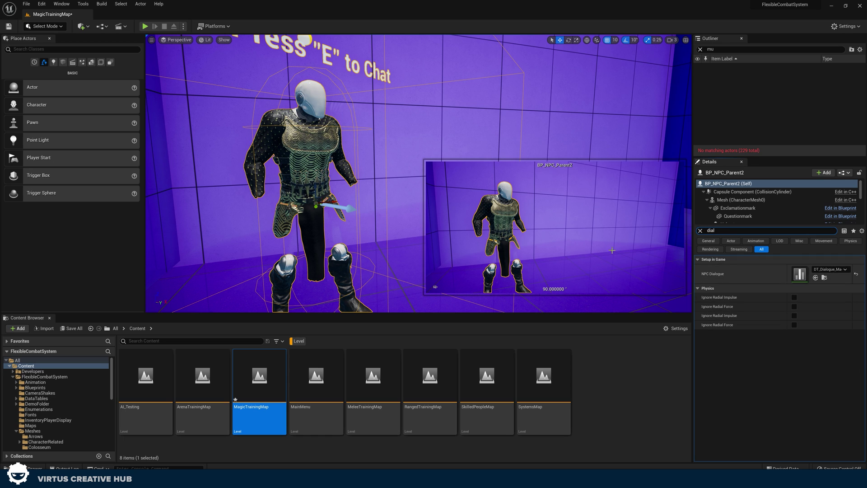
double_click(799, 278)
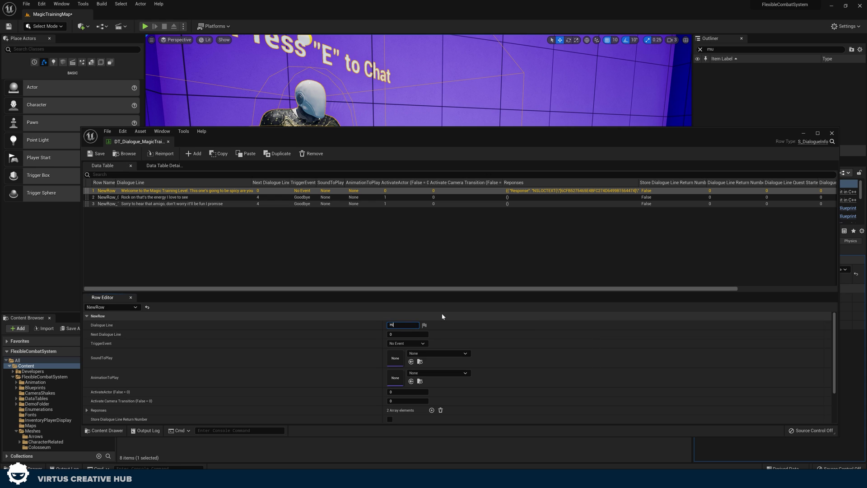
type("Virtus, thanks for making this video!")
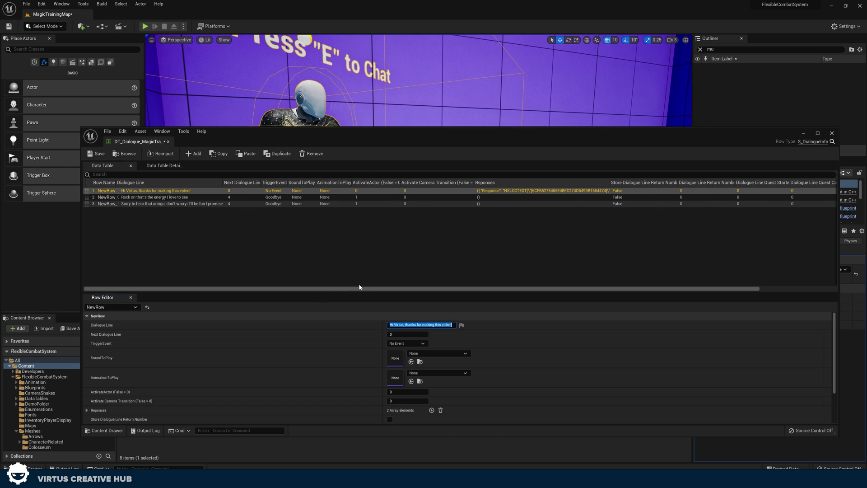
left_click(147, 197)
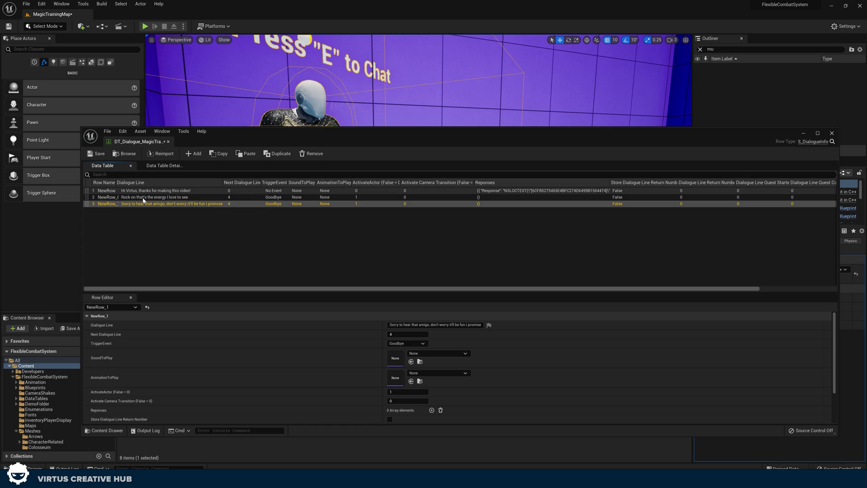
left_click(142, 200)
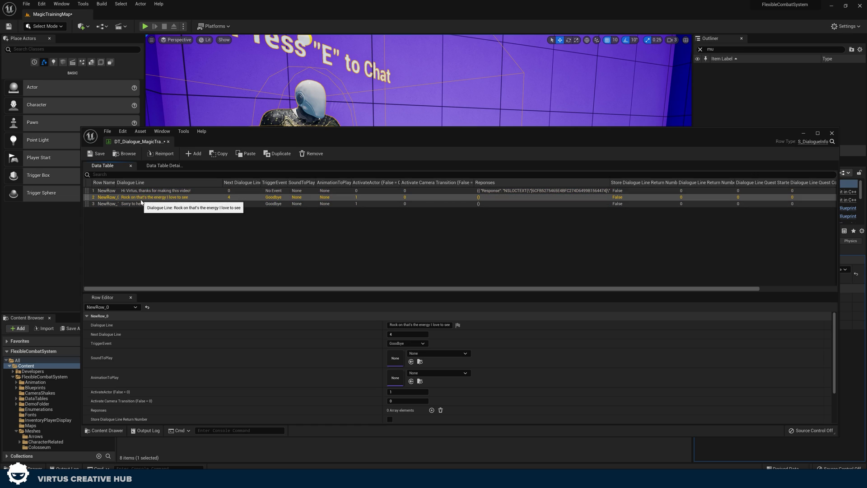
left_click(170, 143)
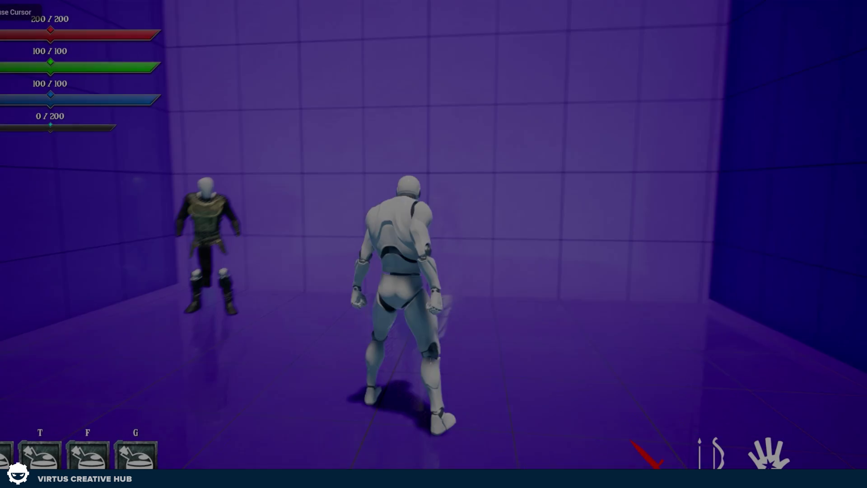
- Test the edited dialogue by talking to Beardgames in play mode, replying "Beardman, I am so excited" and finishing the conversation
key("w")
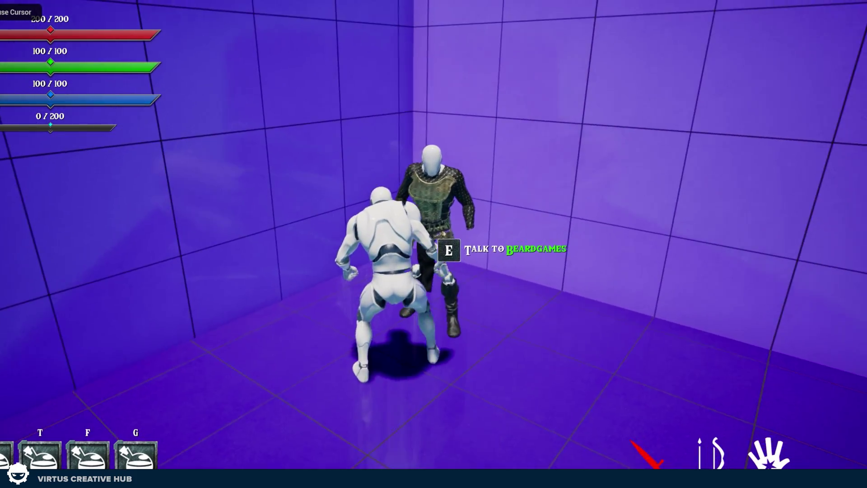
key("e")
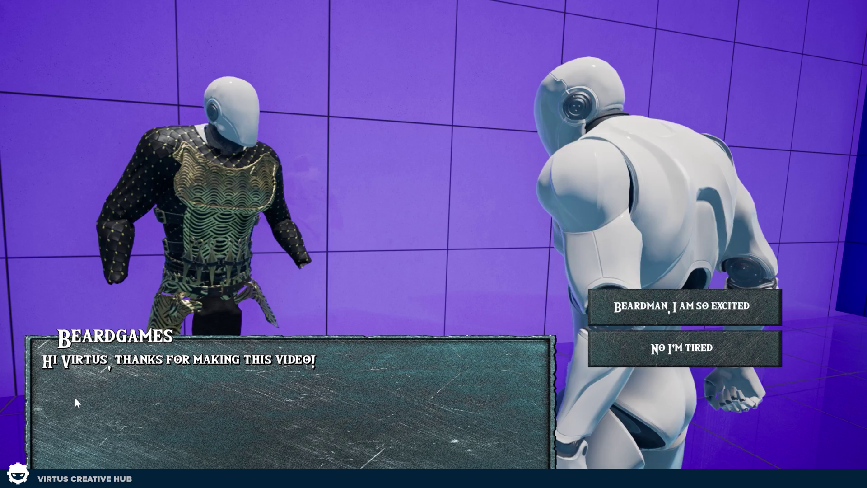
left_click(592, 316)
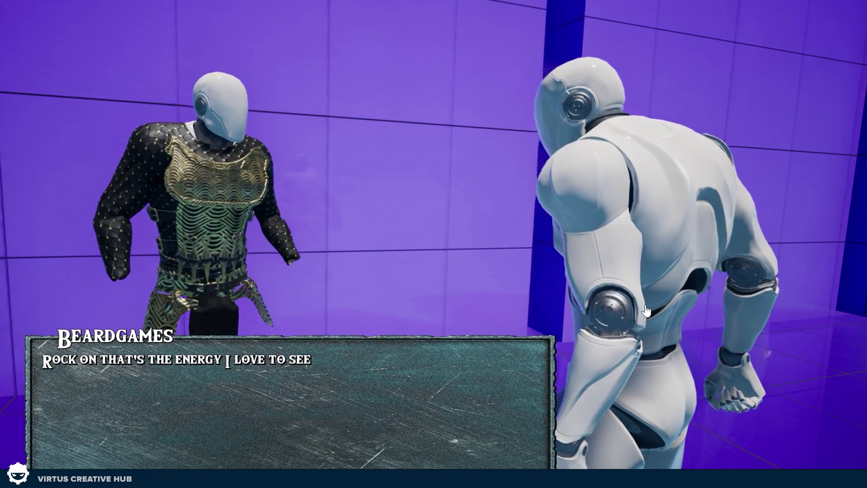
left_click(536, 364)
- Run the character to the Spell Trainer and walk around the coins pickup on the floor
key("shift+w")
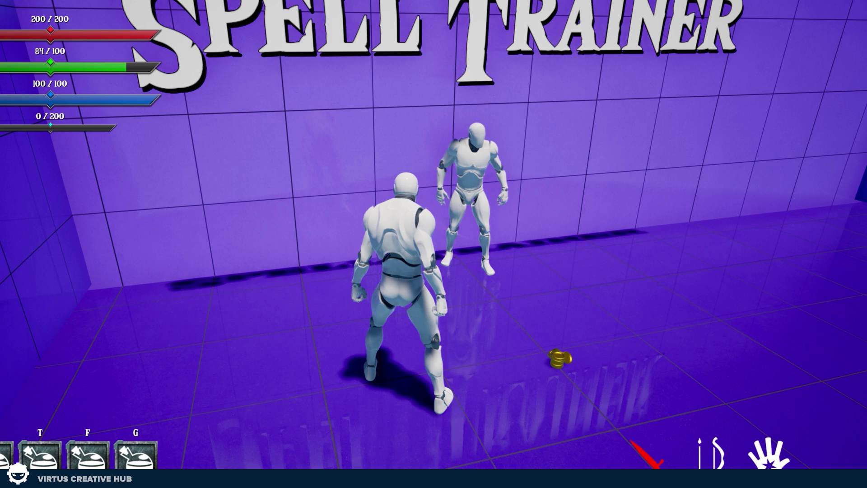
key("d")
key("s")
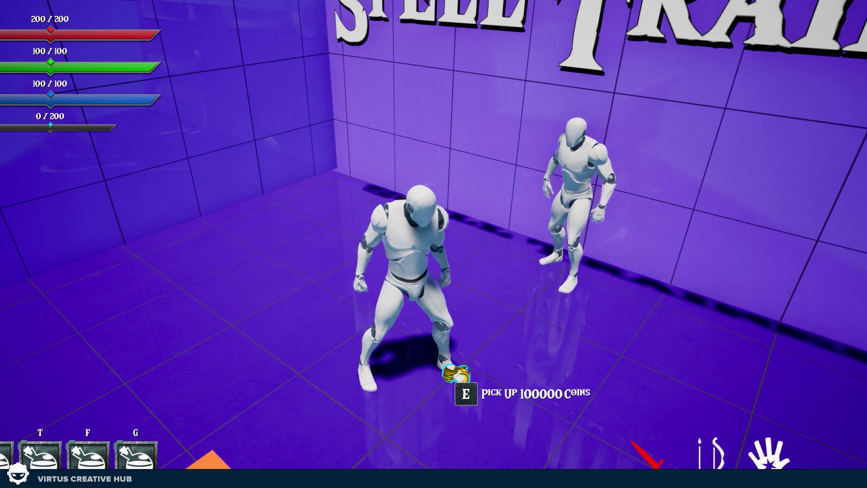
key("a")
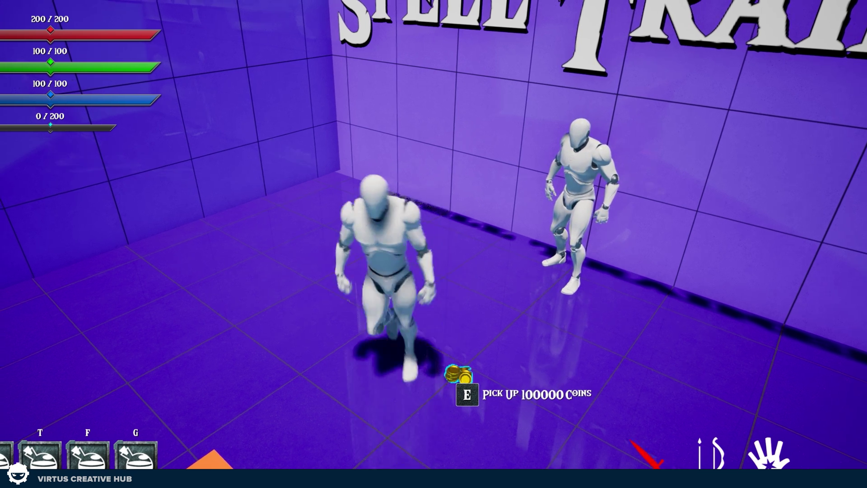
- Stop playing and set the Quantity of the coins BP_PickupItem near the Spell Trainer to 420
key("Escape")
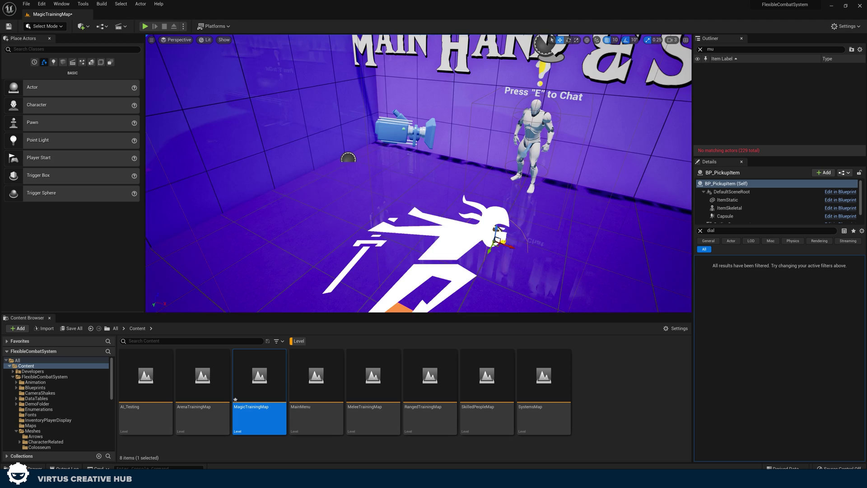
right_click_drag(419, 173, 400, 171)
middle_click_drag(400, 171, 461, 270)
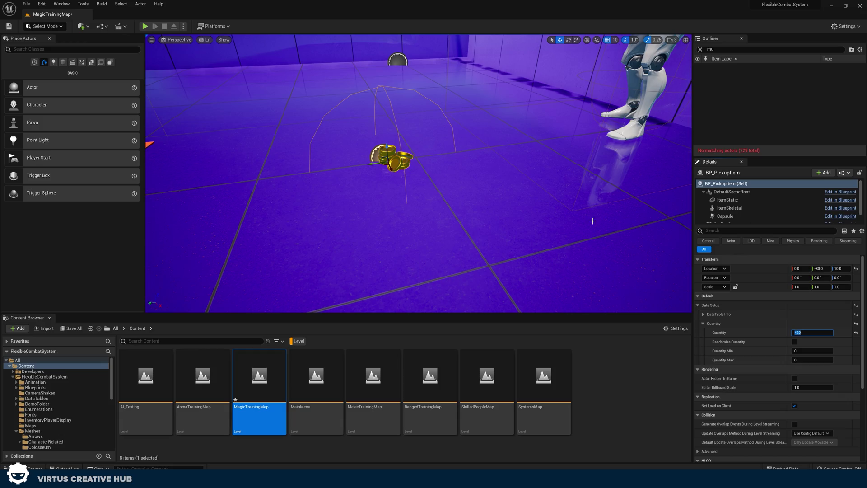
- Play the level again, collect the 420 coins by the Spell Trainer and run on toward the target range
left_click(145, 26)
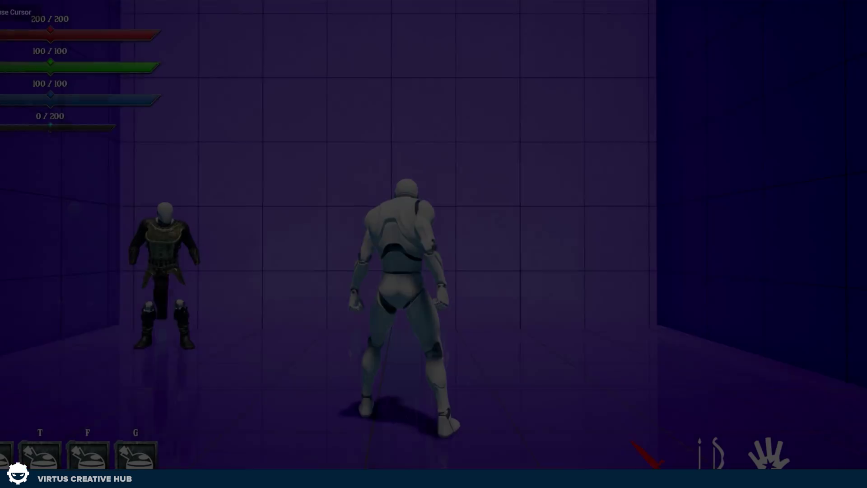
key("shift+w")
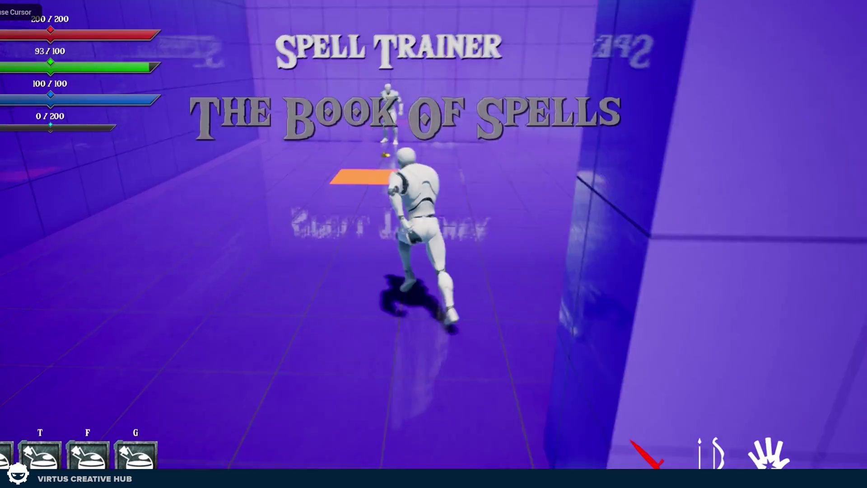
key("shift+w")
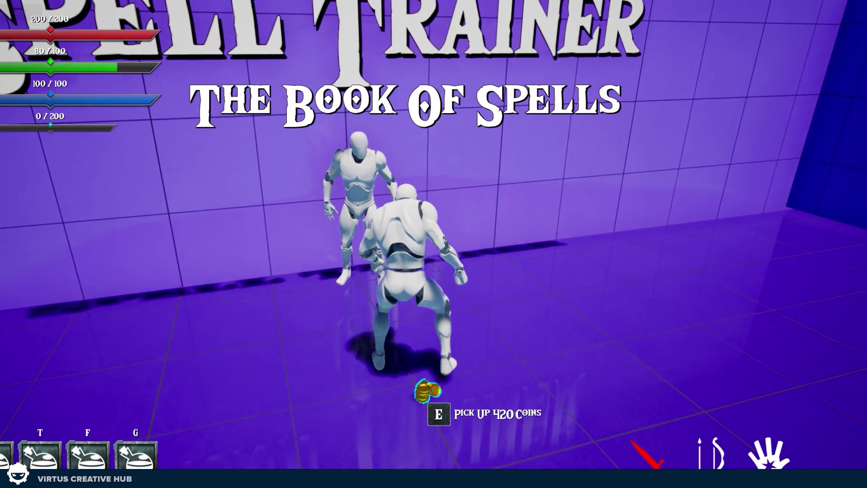
key("w")
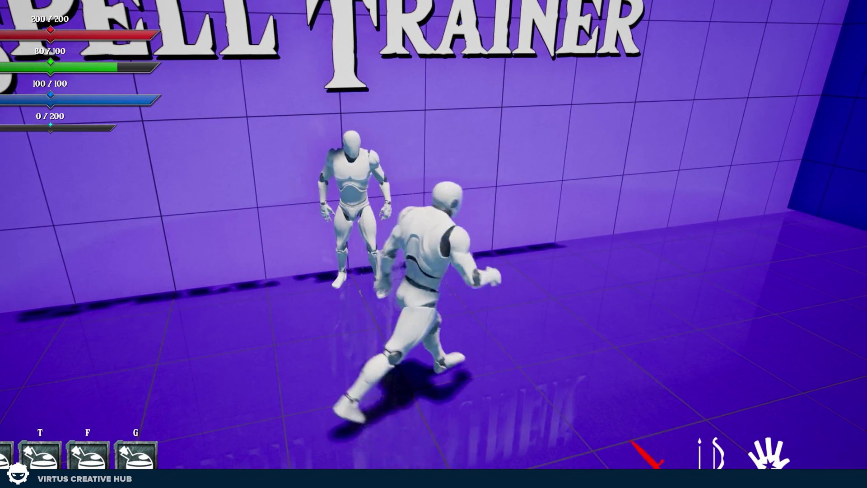
key("w")
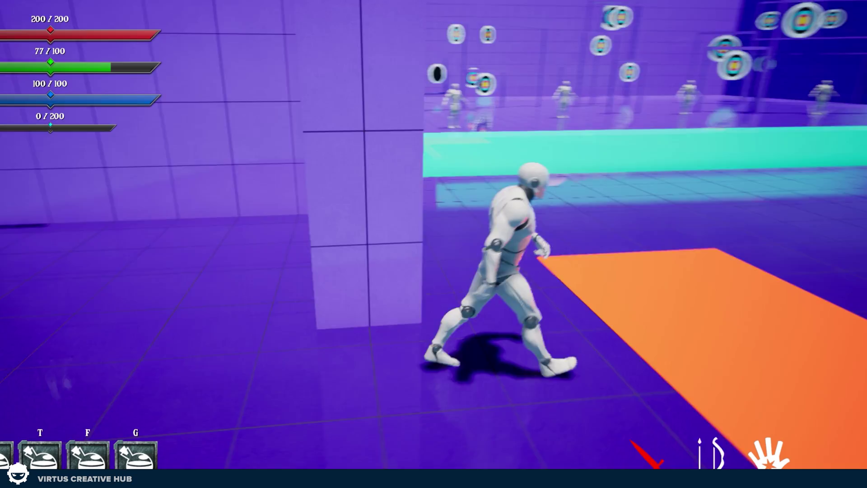
key("w")
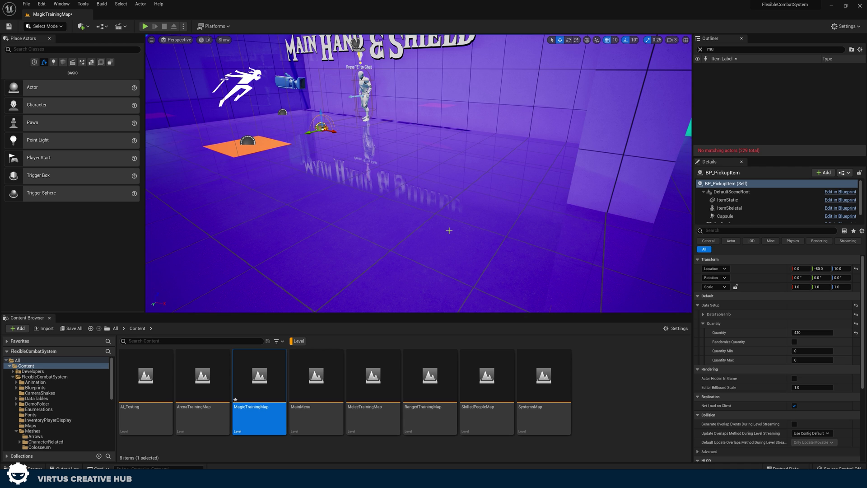
- Examine the Main Hand & Shield area and the re-equipped BP_NPC_Parent2 in the viewport, adding that NPC to the selection
right_click_drag(457, 300, 361, 271)
key("w")
key("d")
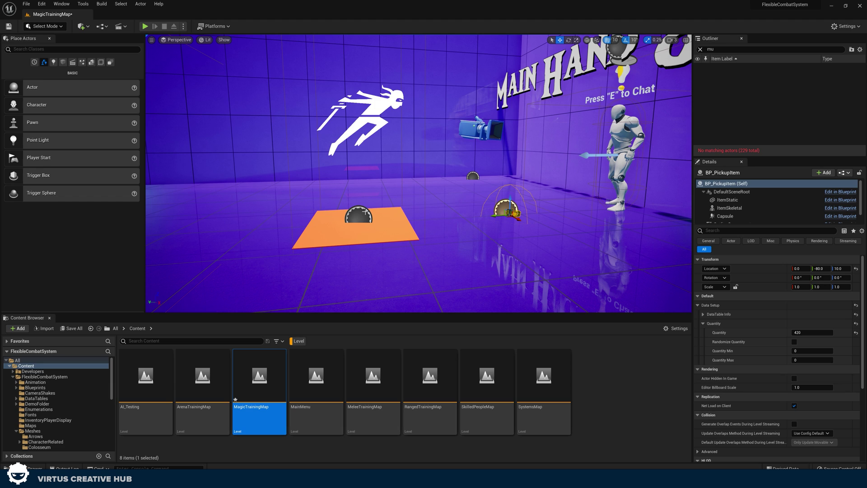
key("w")
right_click_drag(365, 211, 506, 213)
key("a")
left_click(318, 165, "shift")
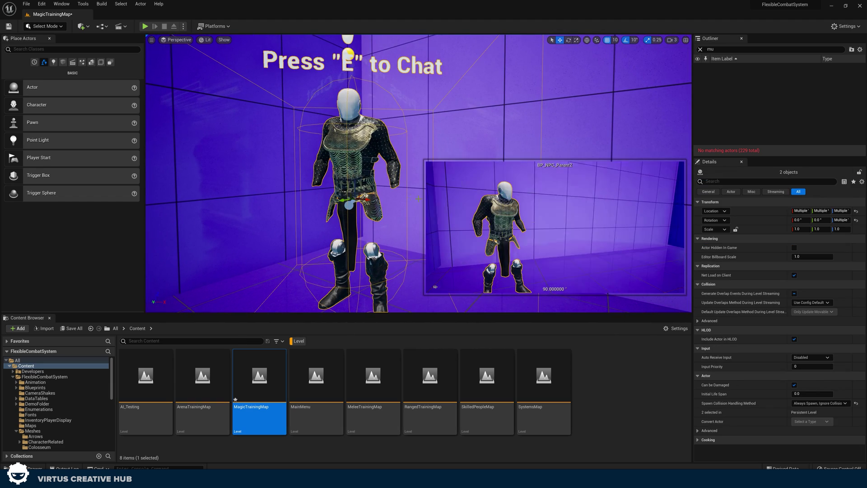
right_click_drag(318, 165, 195, 109)
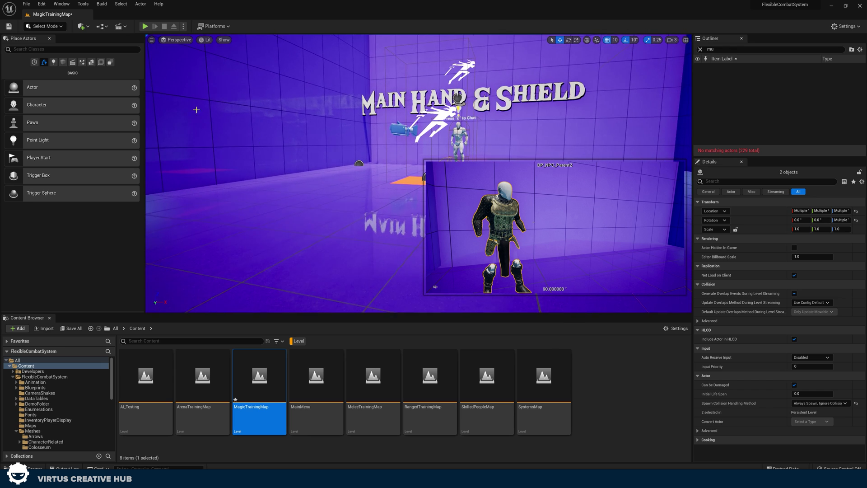
- Create a new level from the Basic template, saving MagicTrainingMap, and select the new level's floor
left_click(26, 4)
left_click(45, 21)
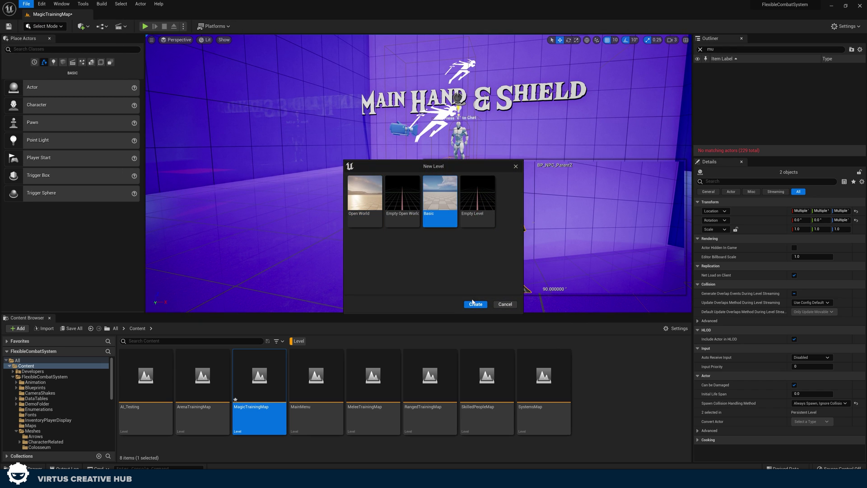
left_click(475, 304)
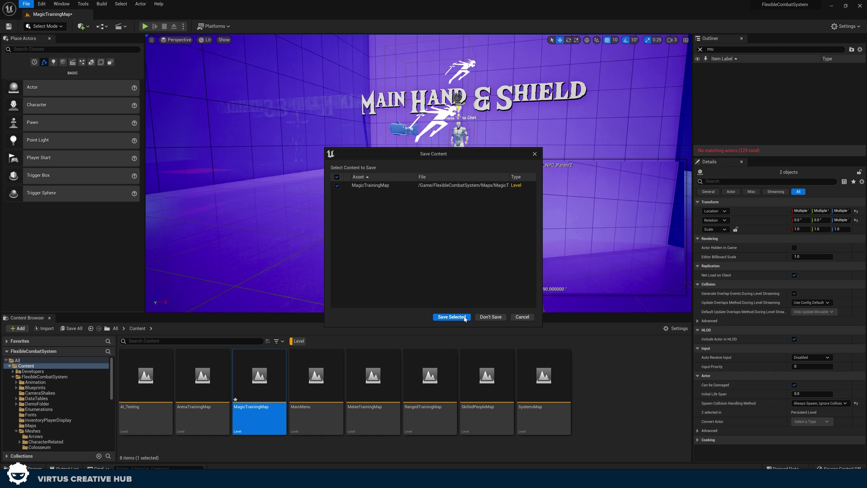
left_click(451, 317)
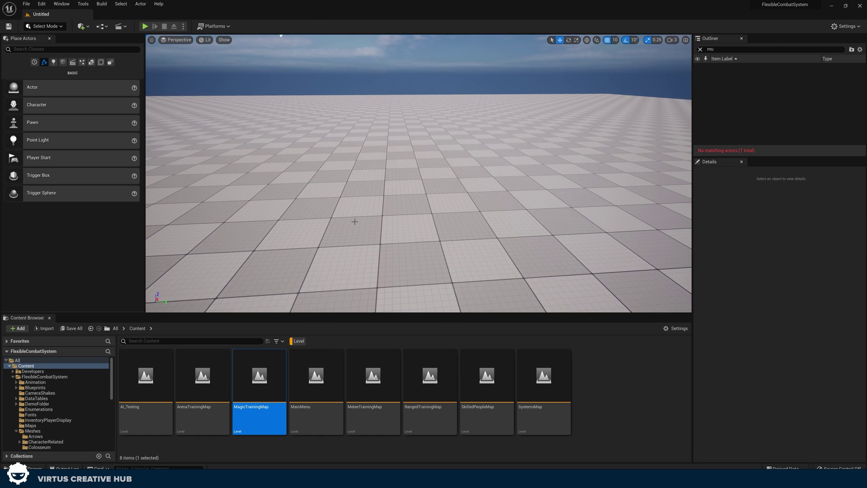
right_click_drag(354, 221, 289, 208)
left_click(373, 211)
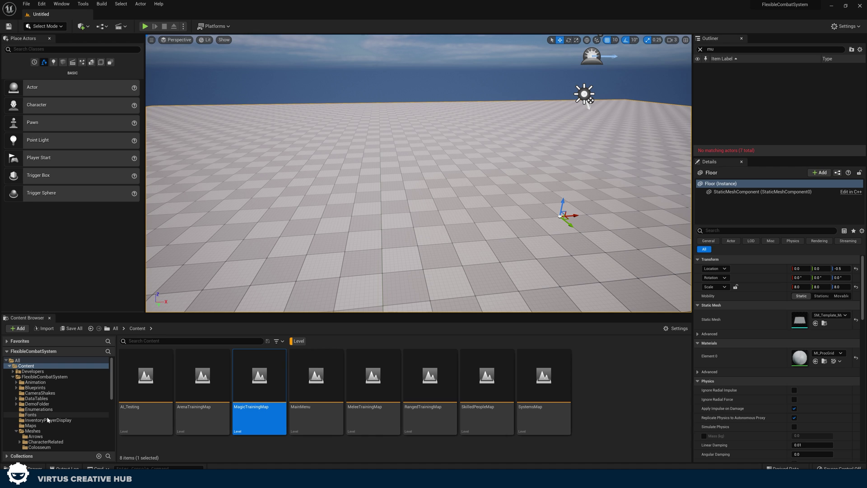
- Turn off the Level asset filter and open the FlexibleCombatSystem/Blueprints/AI content folder
left_click(25, 378)
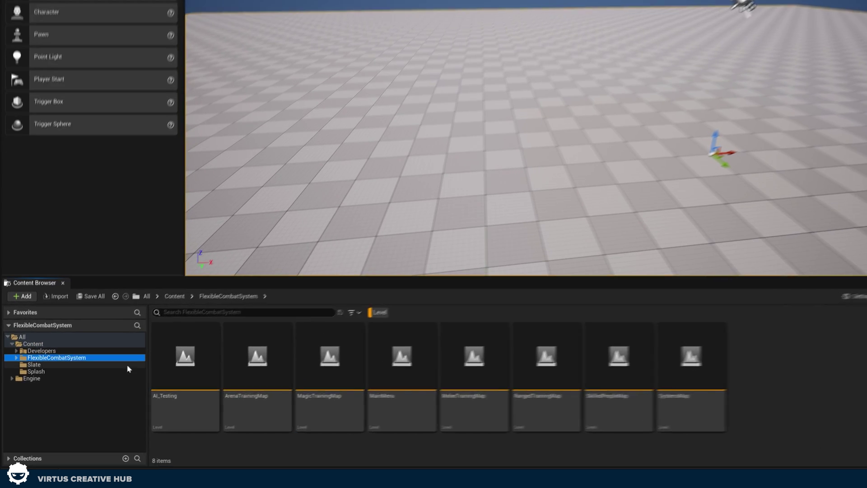
left_click(298, 341)
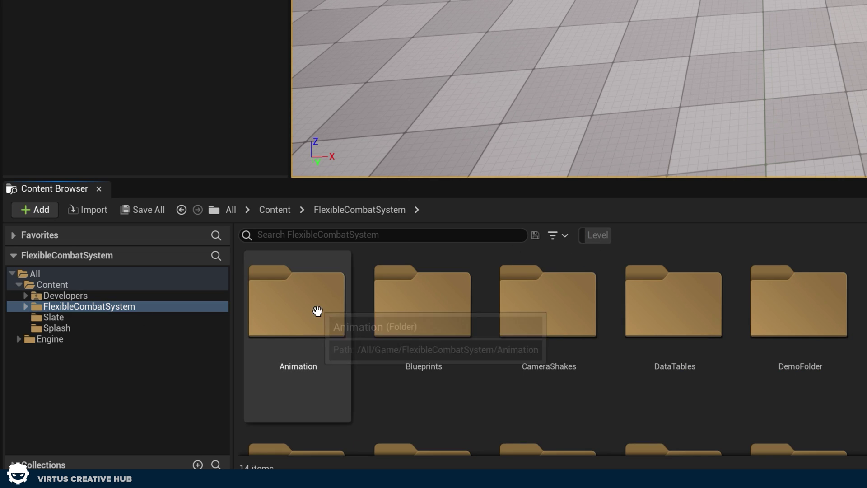
double_click(429, 345)
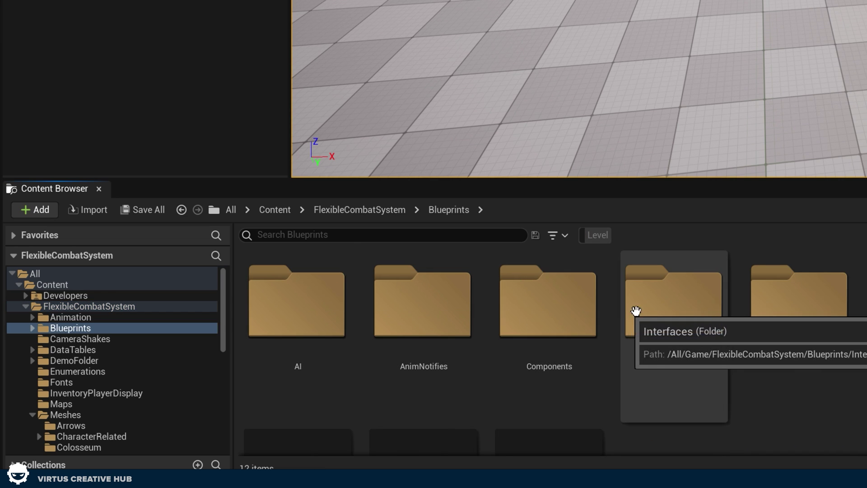
scroll(635, 310, "down", 3)
scroll(626, 335, "up", 3)
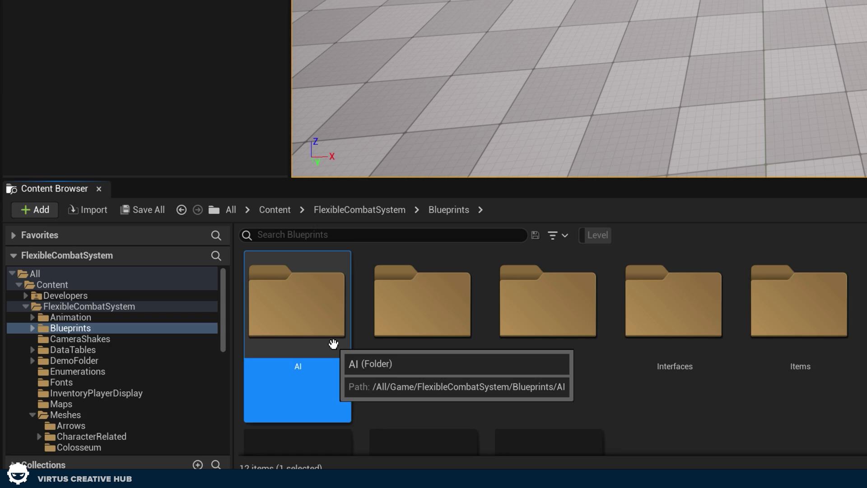
double_click(333, 343)
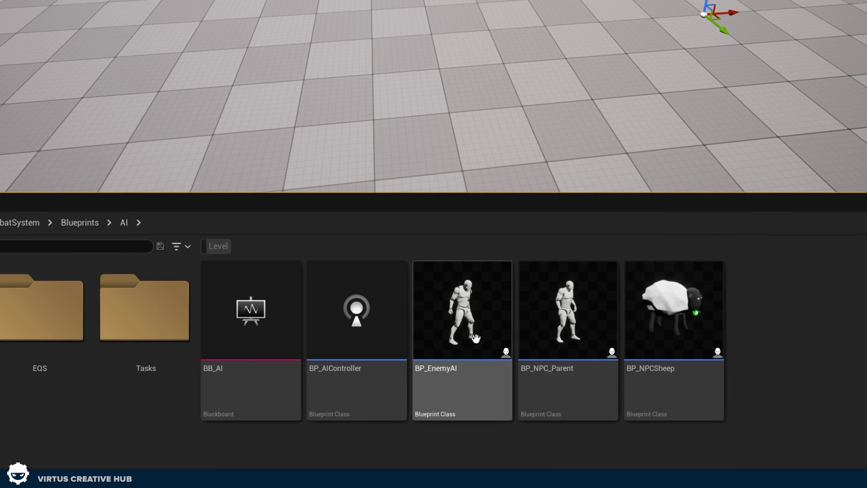
- Place BP_NPC_Parent at about (-400, -150, 96) and BP_EnemyAI at about (-490, -430, 96) on the floor
left_click_drag(716, 357, 640, 39)
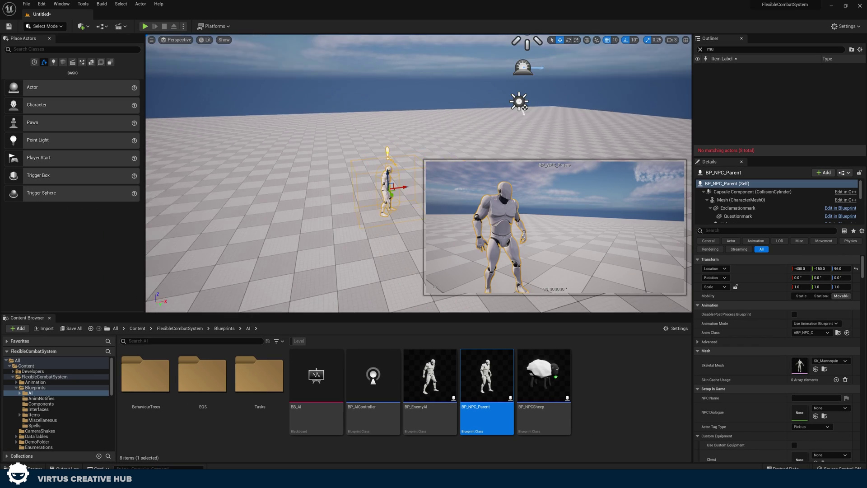
key("f")
right_click_drag(418, 173, 421, 173)
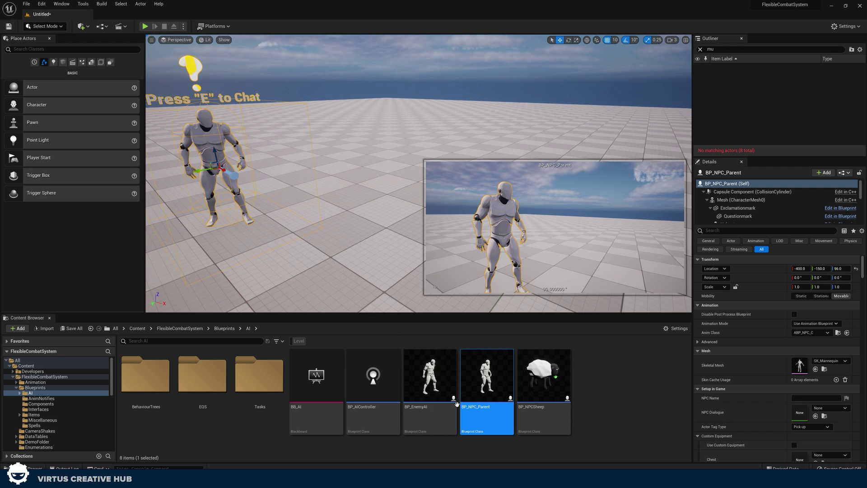
left_click_drag(436, 392, 345, 173)
mouse_move(361, 224)
right_mouse_down()
mouse_move(361, 203)
mouse_move(324, 200)
mouse_move(319, 208)
mouse_move(339, 201)
mouse_move(353, 234)
right_mouse_up()
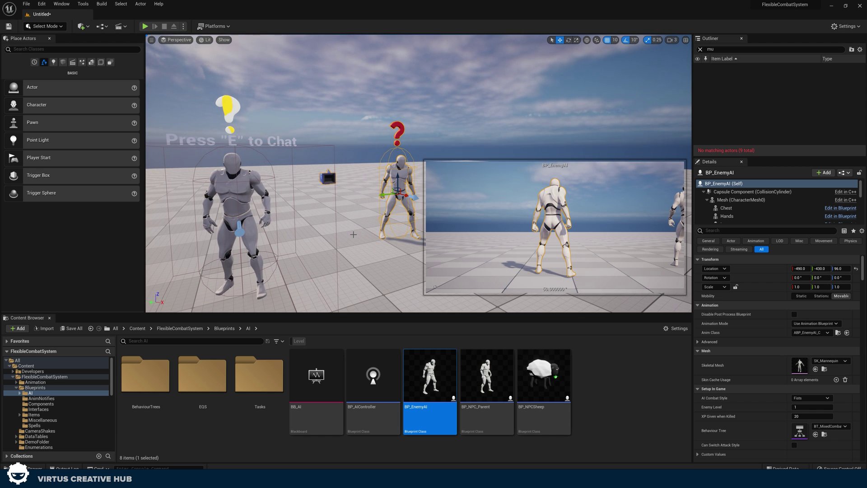
- Try the Use Custom Equipment option on the placed BP_NPC_Parent and turn it back off
left_click(235, 195)
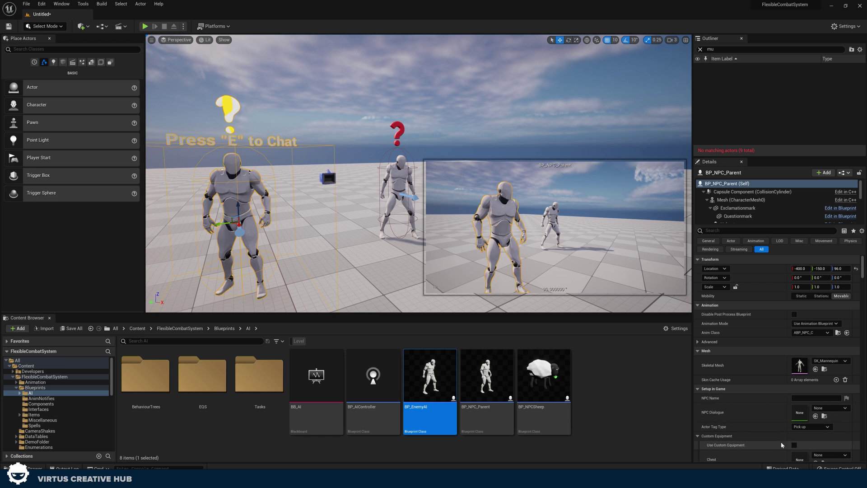
left_click(795, 446)
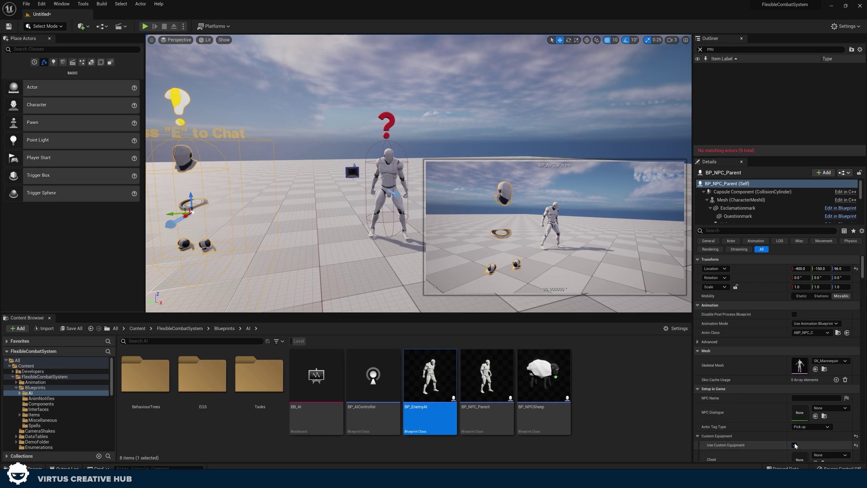
left_click(794, 445)
- Set the placed BP_EnemyAI's AI Combat Style to Mage (Magic) after trying Warrior (2-Handed), and play-test the level
right_click_drag(394, 230, 493, 204)
left_click(403, 222)
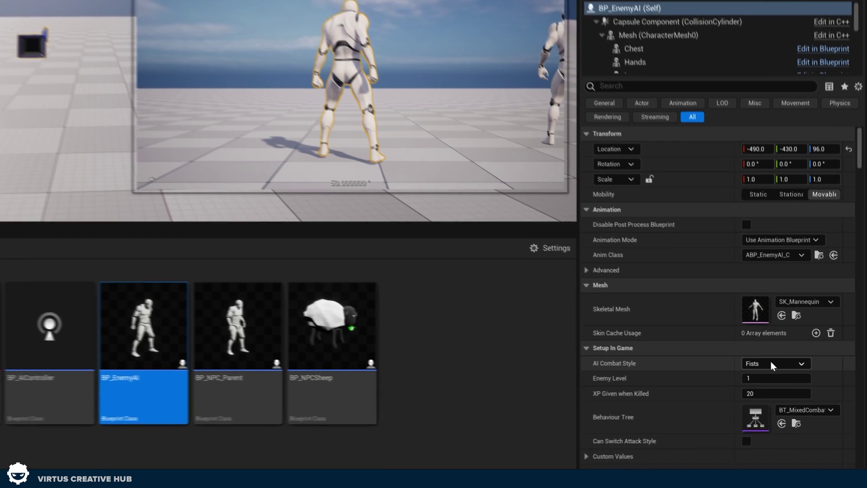
left_click(812, 398)
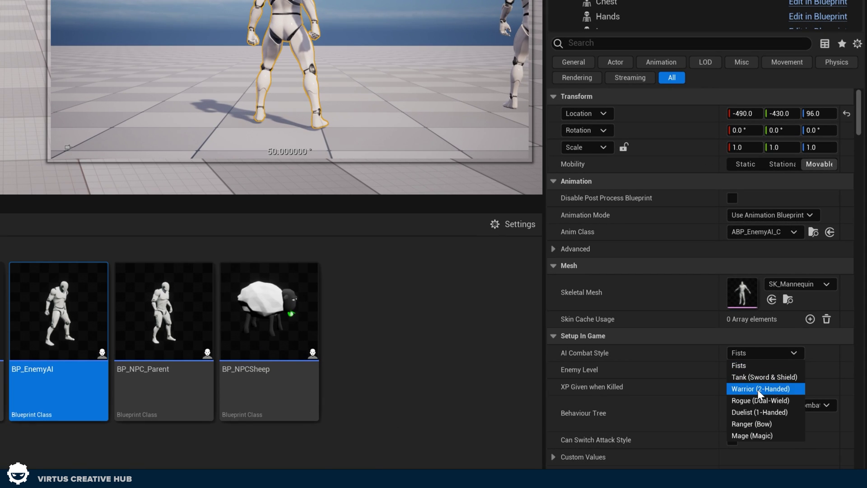
left_click(761, 388)
left_click(754, 357)
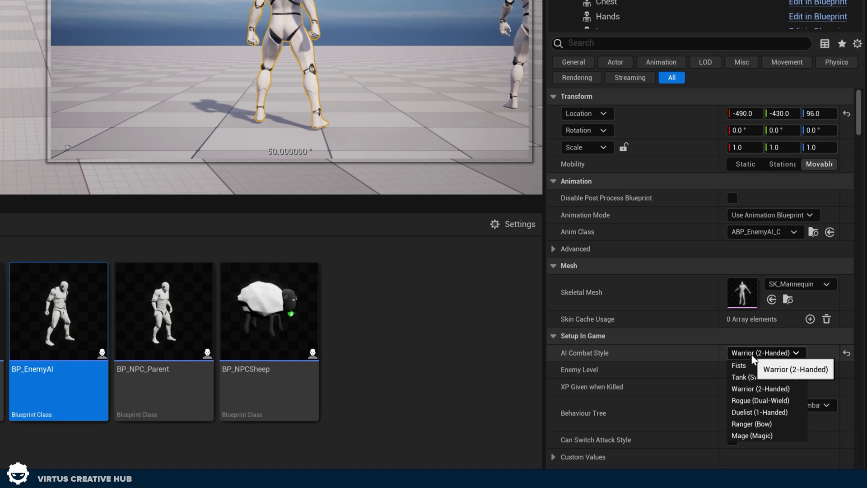
left_click(751, 436)
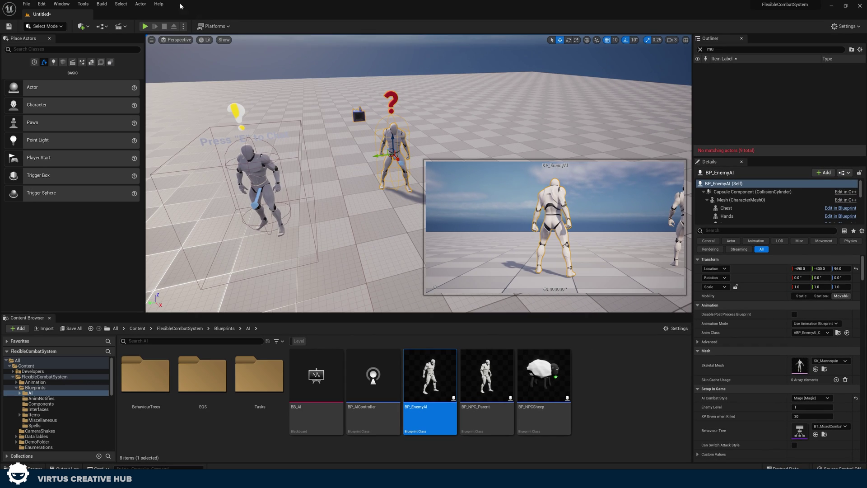
left_click(145, 26)
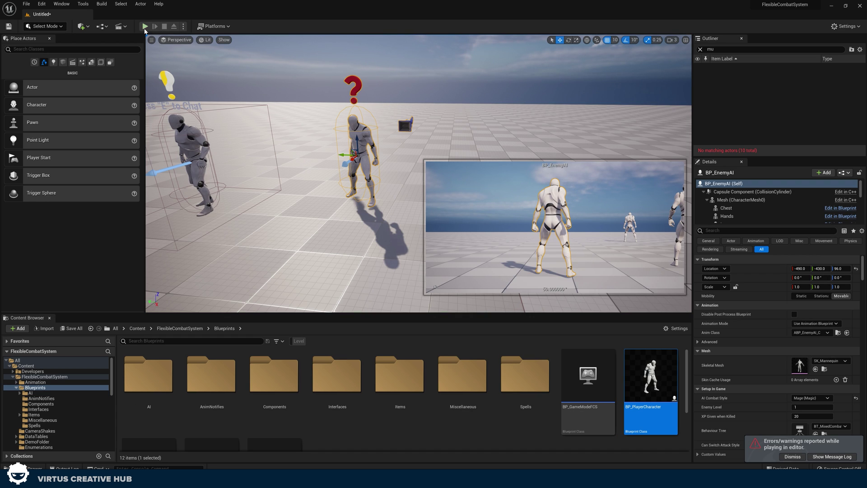
left_click(145, 27)
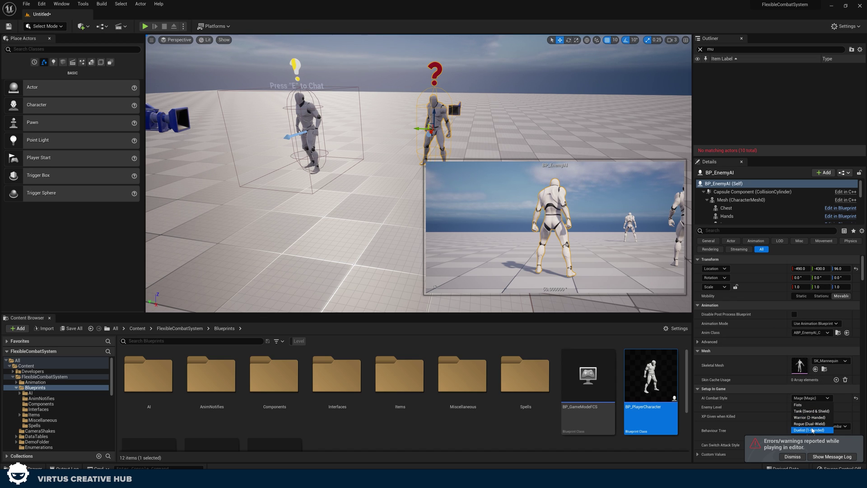
- Change BP_EnemyAI's AI Combat Style to Rogue (Dual-Wield), play-test the level by moving around the enemy, and stop playing
left_click(812, 425)
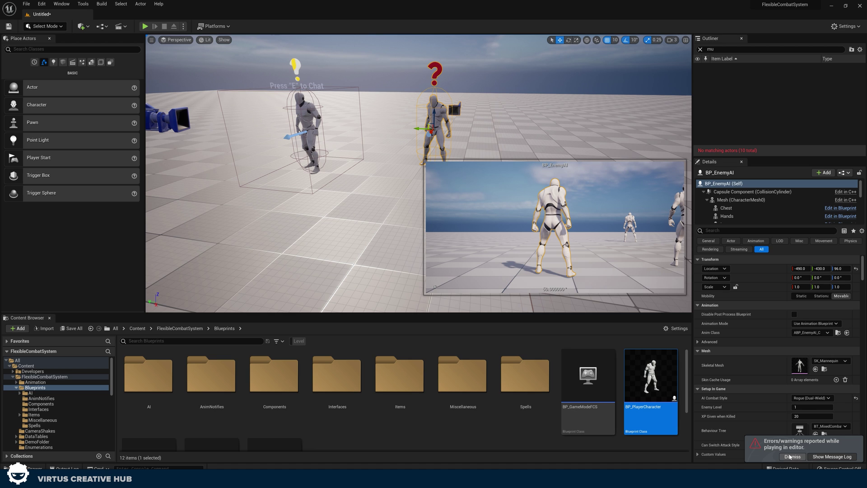
left_click(145, 26)
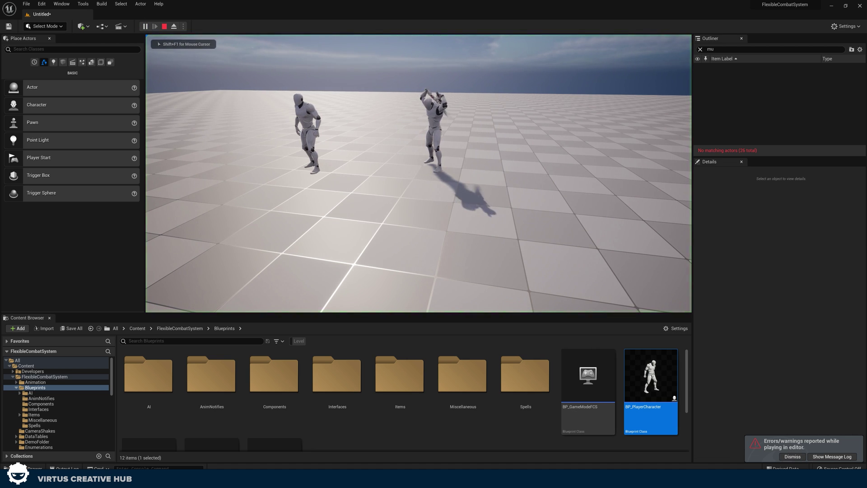
key("w")
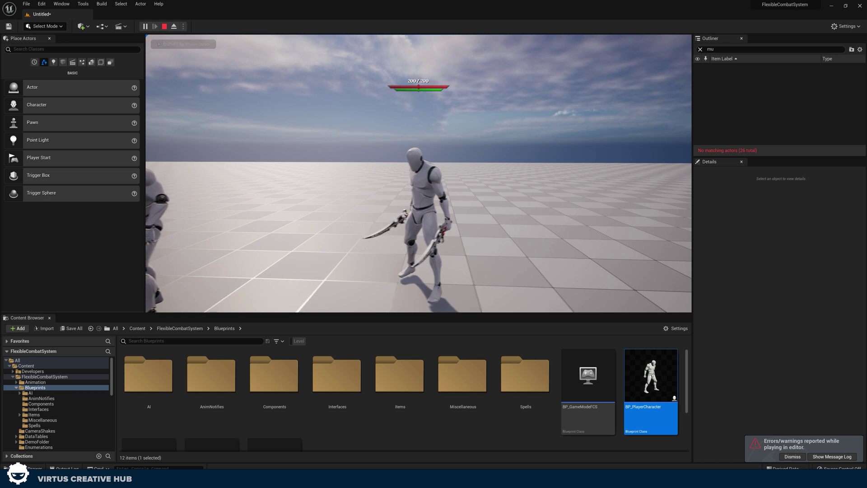
key("w")
key("s")
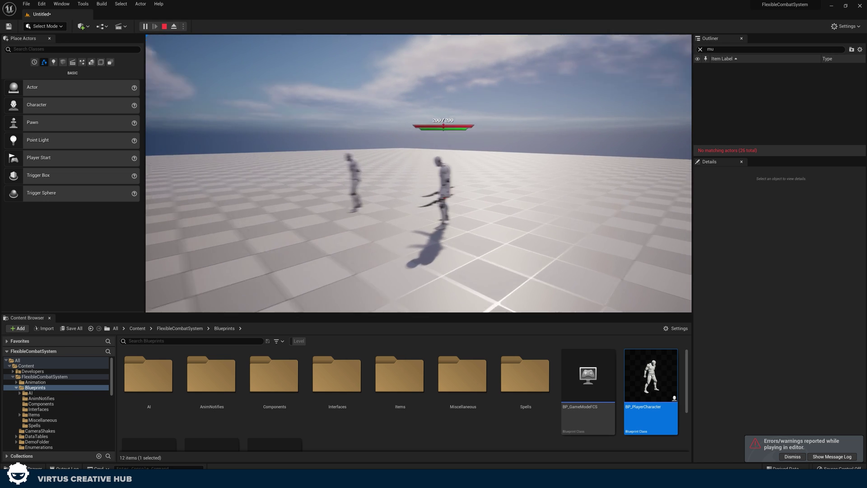
key("Escape")
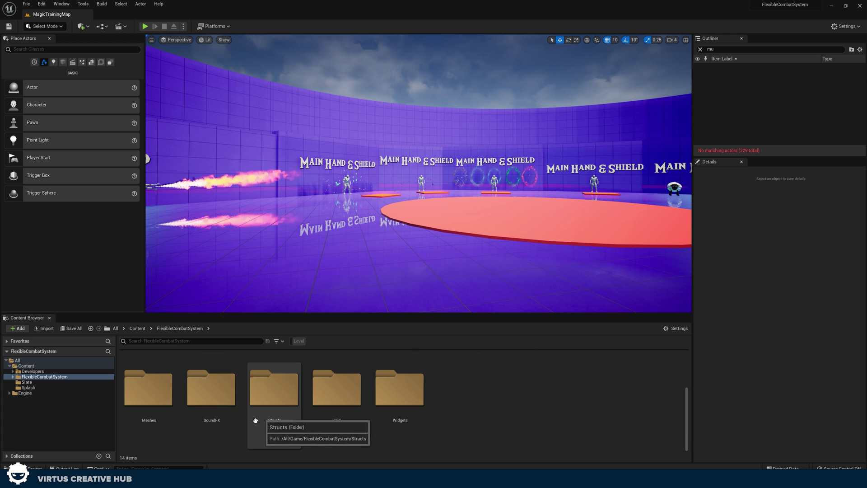
- Look through the FlexibleCombatSystem content folders and open the spell sounds in SoundFX/Spells
scroll(350, 430, "up", 2)
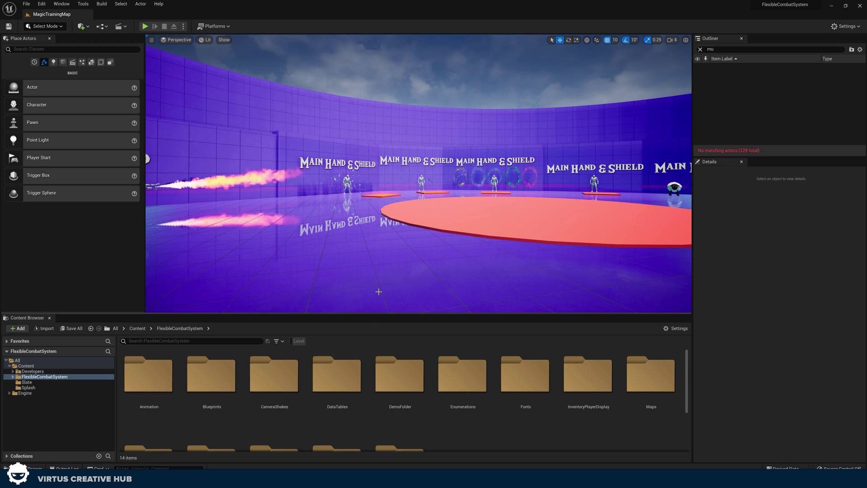
scroll(282, 382, "down", 2)
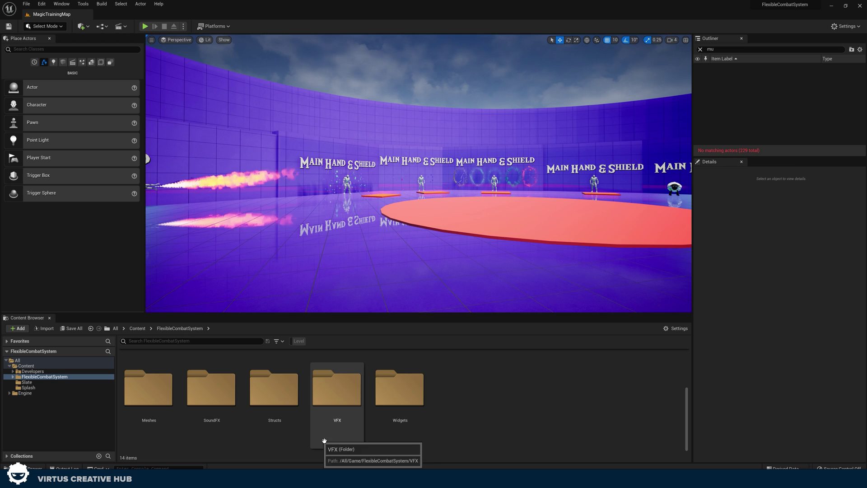
double_click(218, 411)
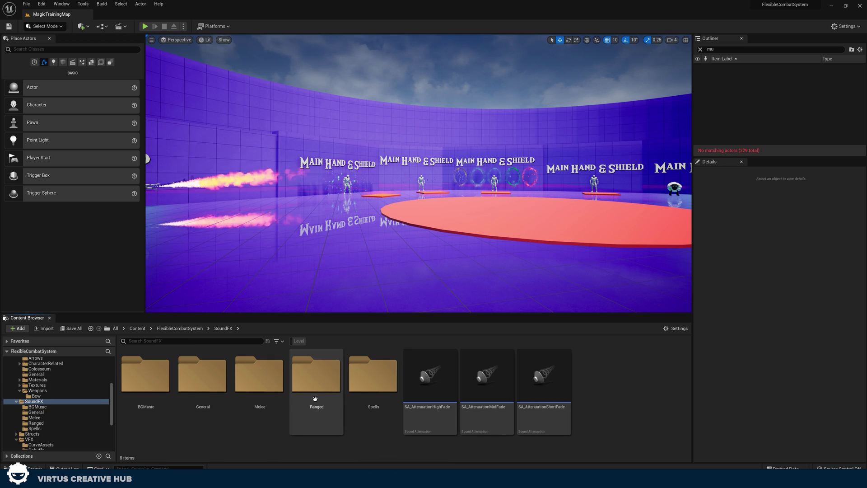
double_click(374, 387)
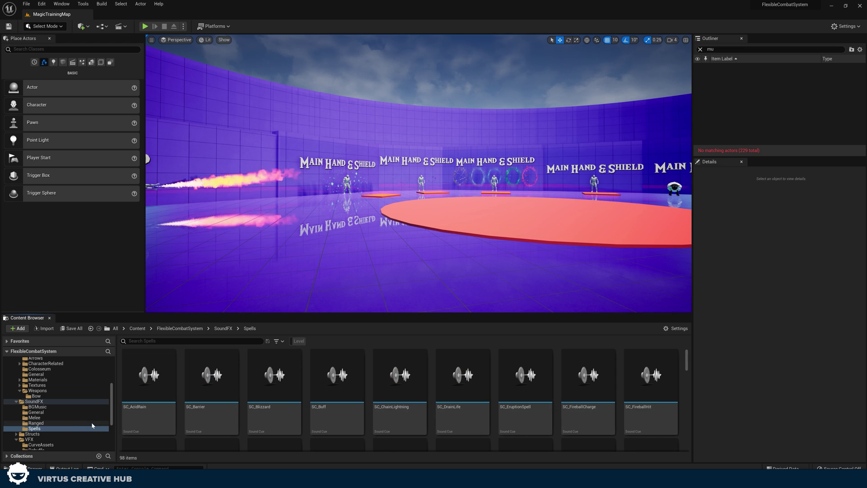
- Examine the effects in the VFX/MagicVFX/BuffsAndHeals folder and collapse the MagicVFX and VFX folder trees
left_click(42, 439)
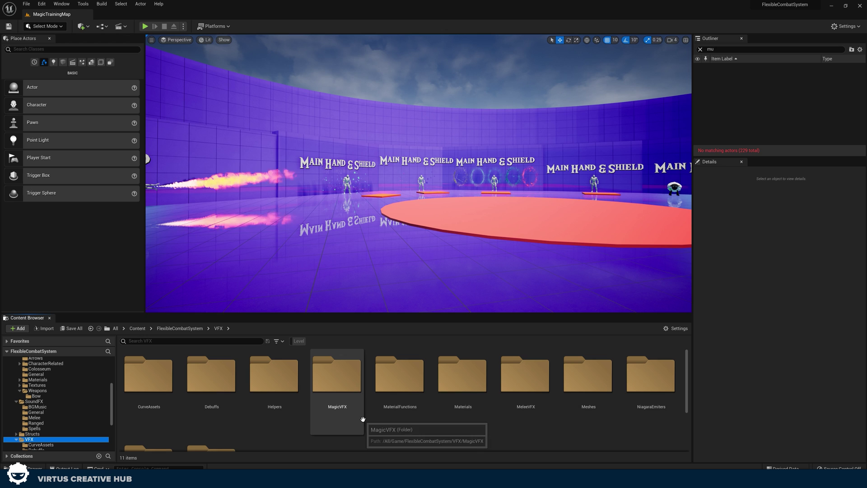
double_click(339, 406)
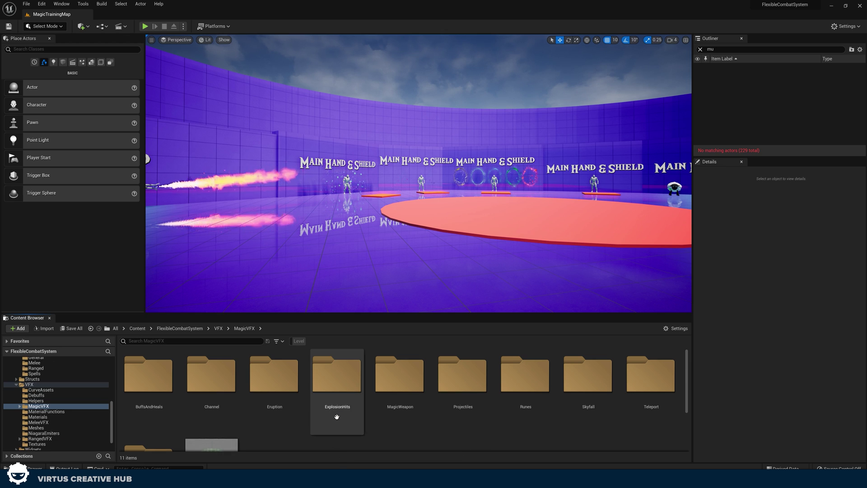
double_click(167, 402)
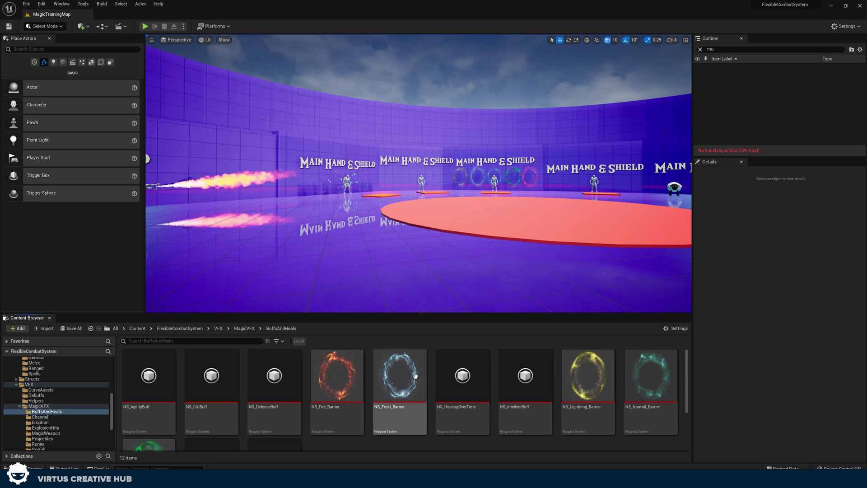
scroll(206, 421, "down", 2)
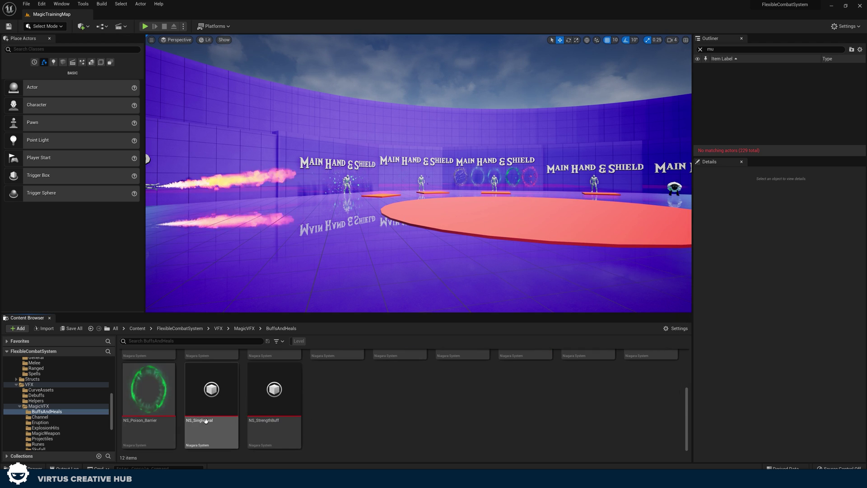
left_click(20, 406)
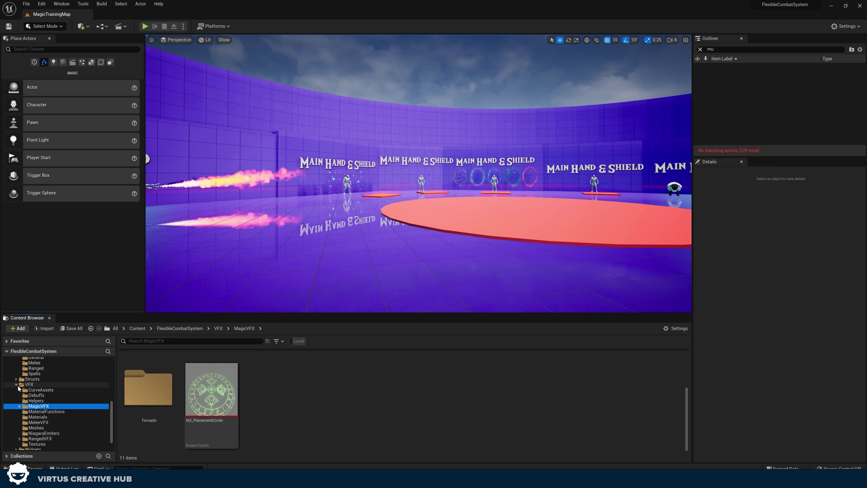
left_click(16, 384)
- Examine the row of Main Hand & Shield NPC stations more closely in the viewport
right_click_drag(290, 235, 362, 219)
key("w")
right_click_drag(274, 249, 271, 249)
key("w")
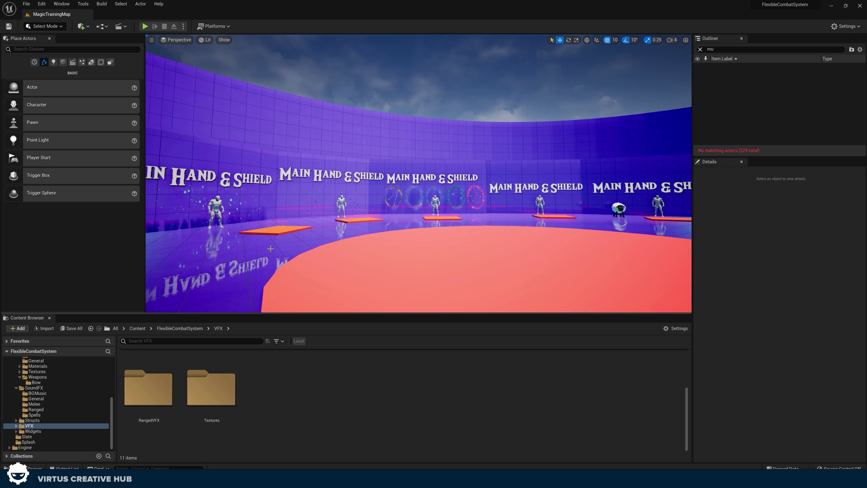